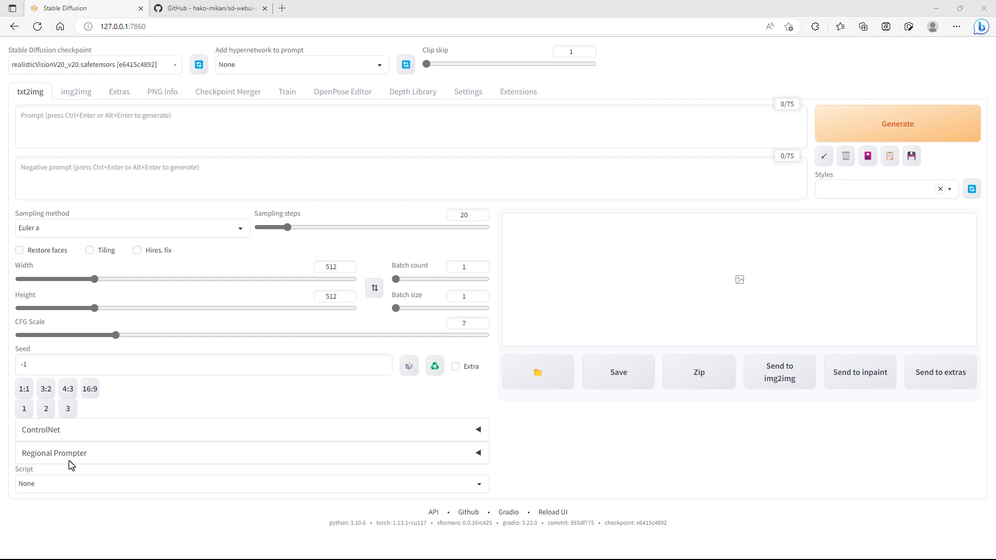
Step: Expand the Regional Prompter settings and look through its options
click(155, 463)
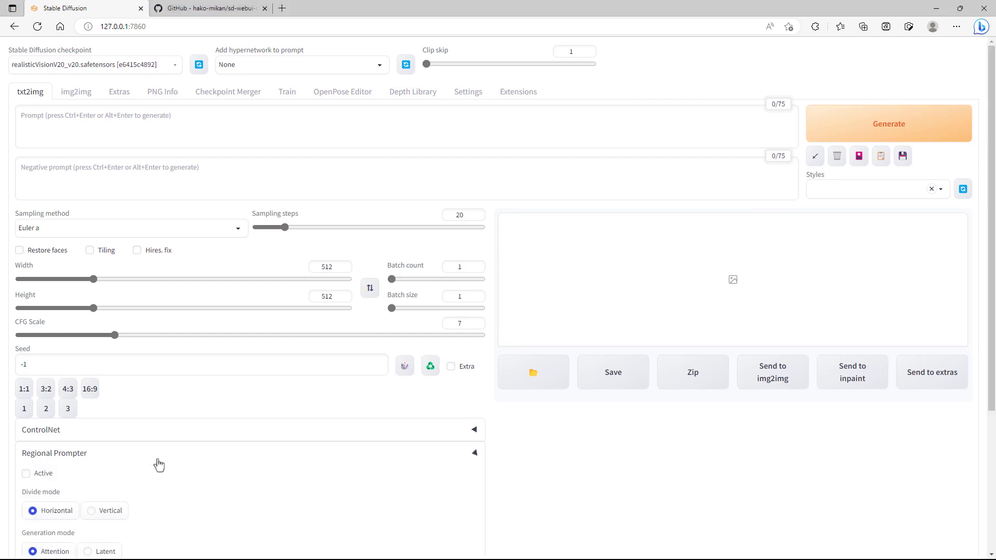
scroll(173, 463, down, 2)
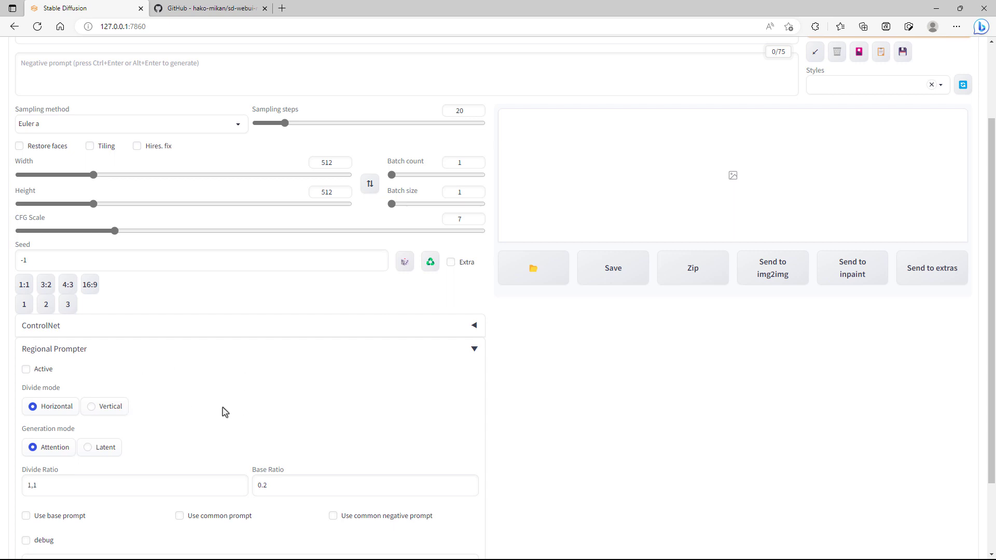
scroll(223, 411, up, 1)
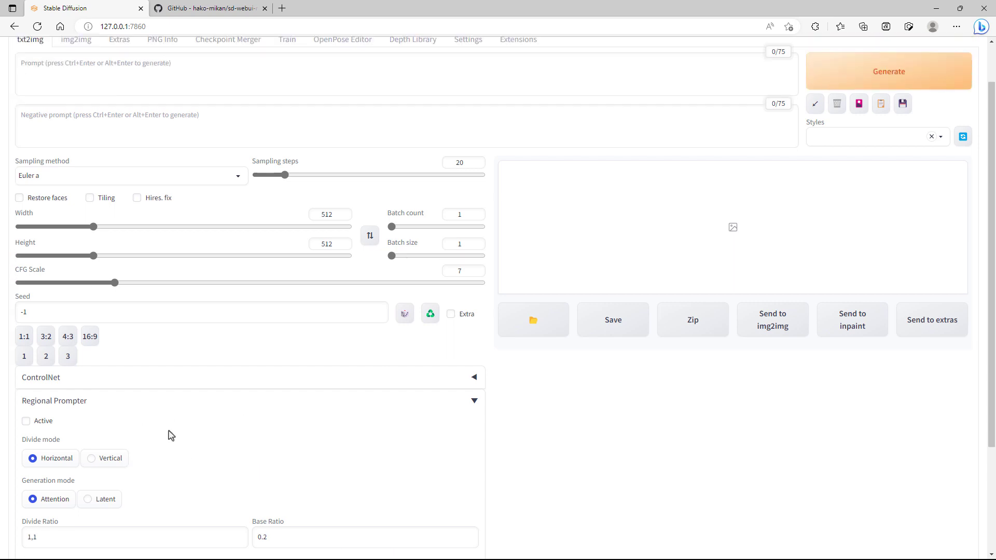
scroll(188, 417, up, 1)
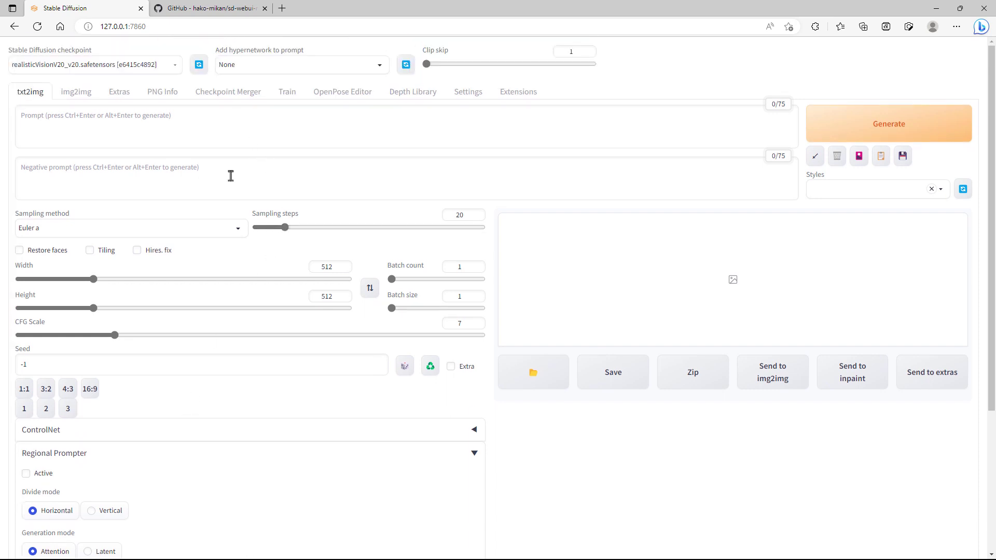
Step: Load the list of available extensions with already installed ones included, and check the installed extensions for Regional Prompter
click(519, 92)
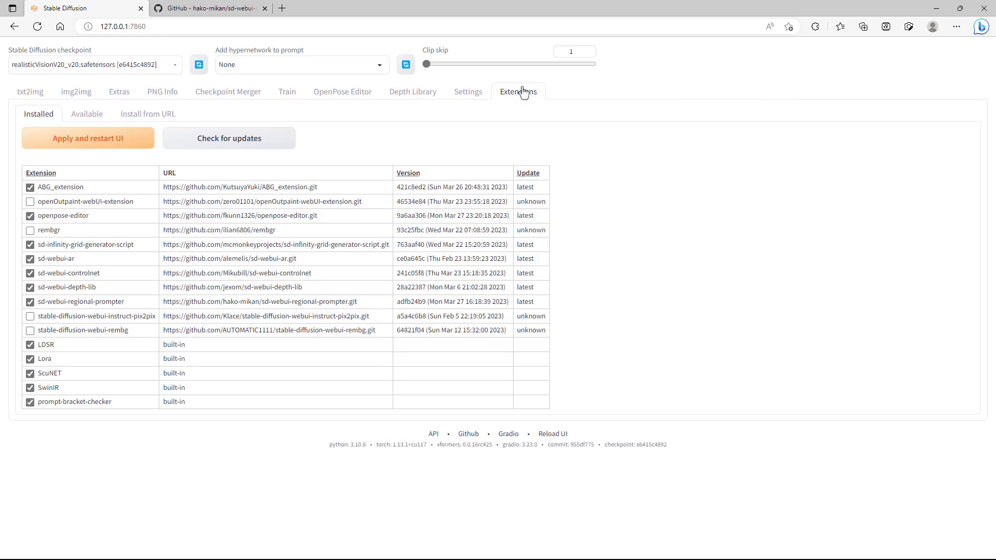
click(79, 115)
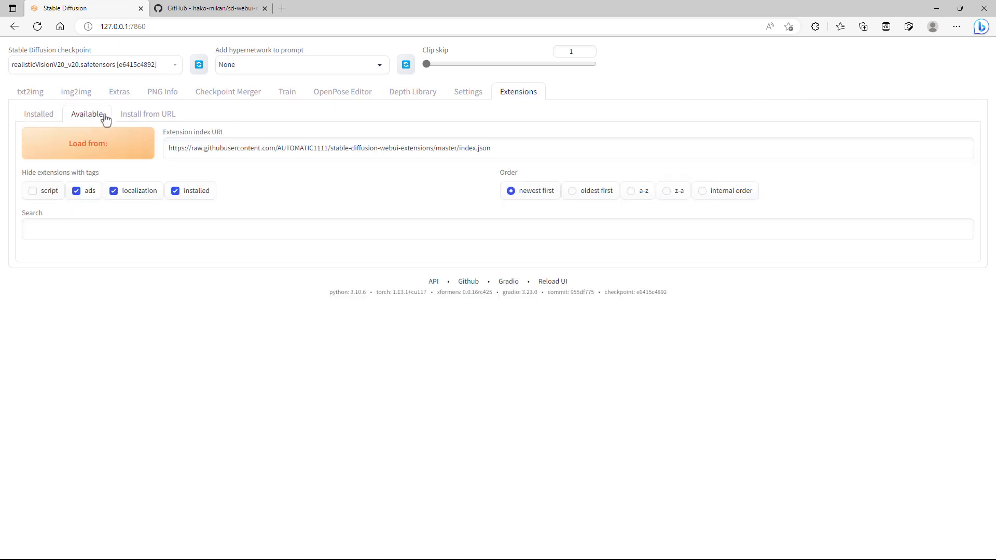
click(121, 148)
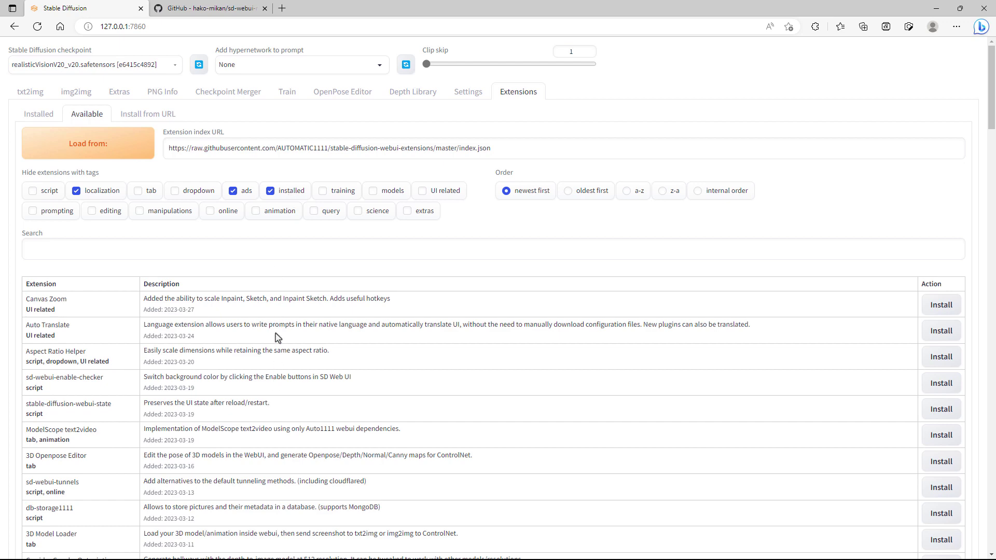
click(270, 191)
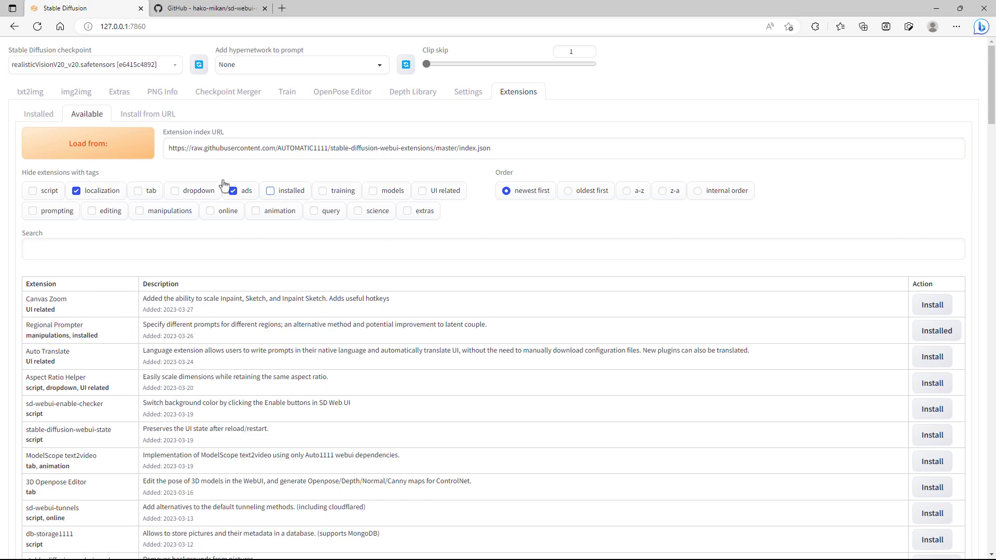
click(45, 119)
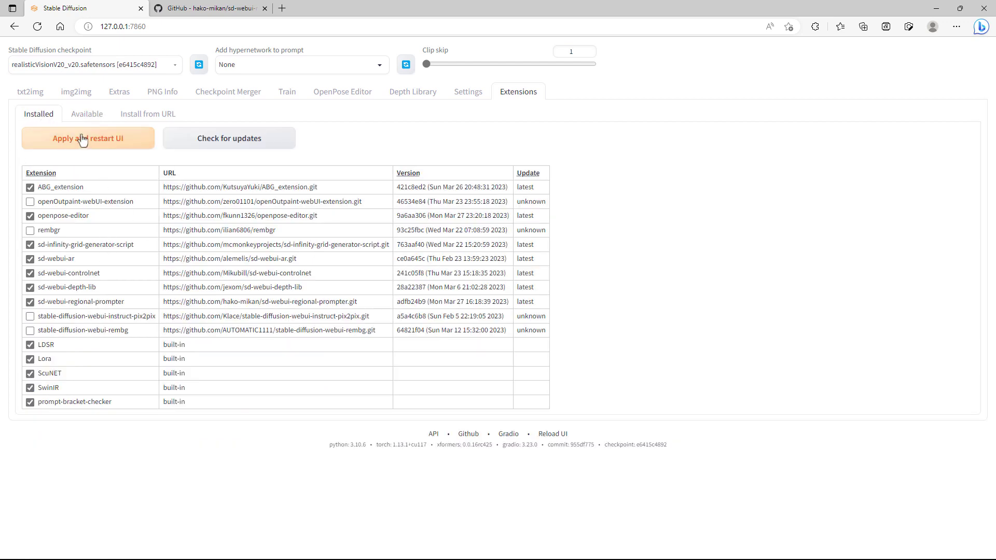
click(84, 119)
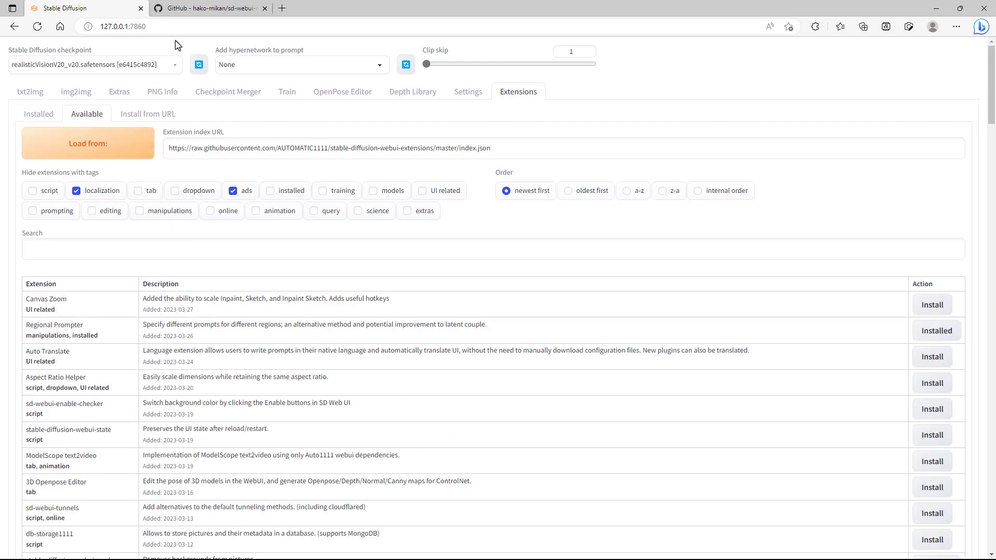
Step: Switch to the sd-webui-regional-prompter GitHub page and examine the README's usage example with its prompt and settings
click(191, 10)
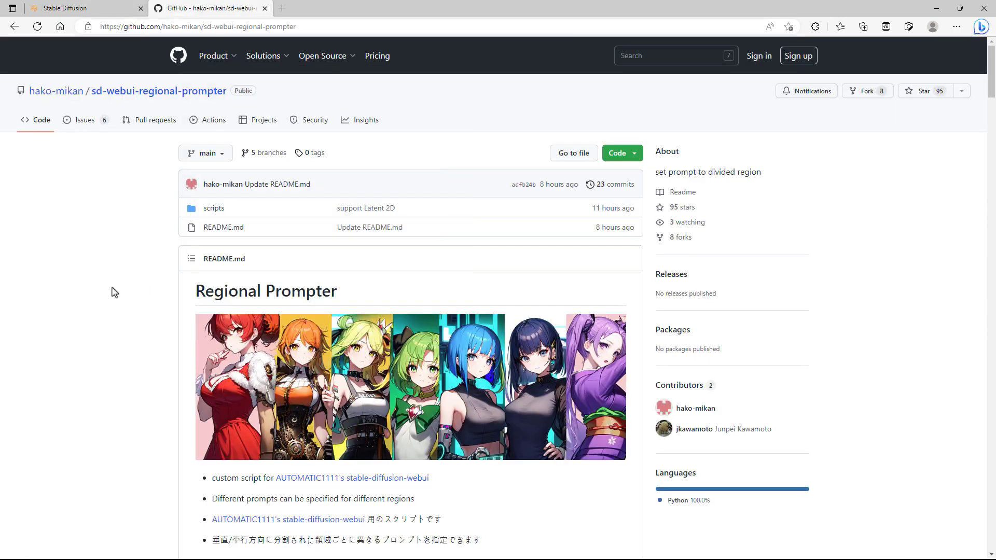
scroll(114, 293, down, 4)
scroll(114, 293, up, 4)
scroll(85, 362, down, 14)
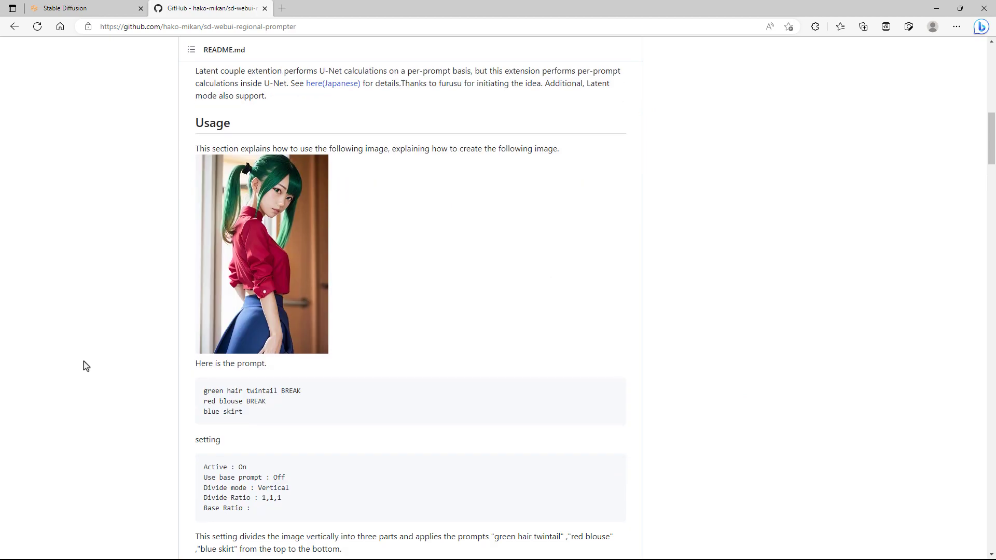
scroll(85, 366, down, 20)
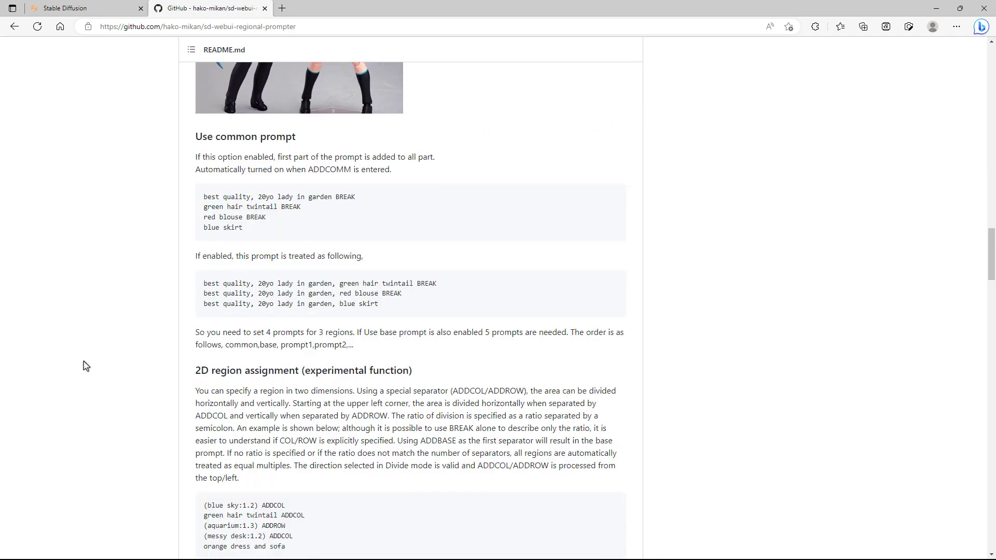
scroll(86, 366, up, 20)
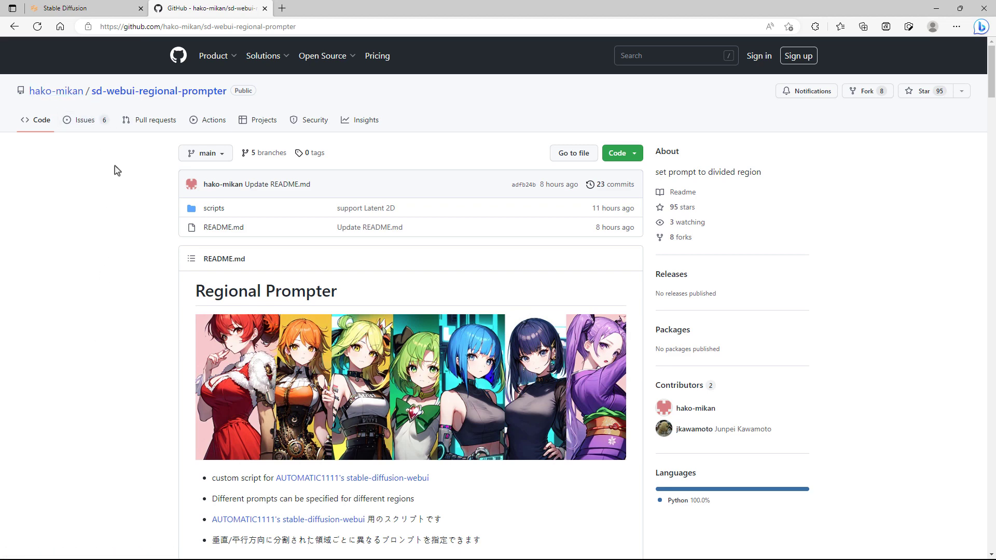
scroll(116, 220, down, 13)
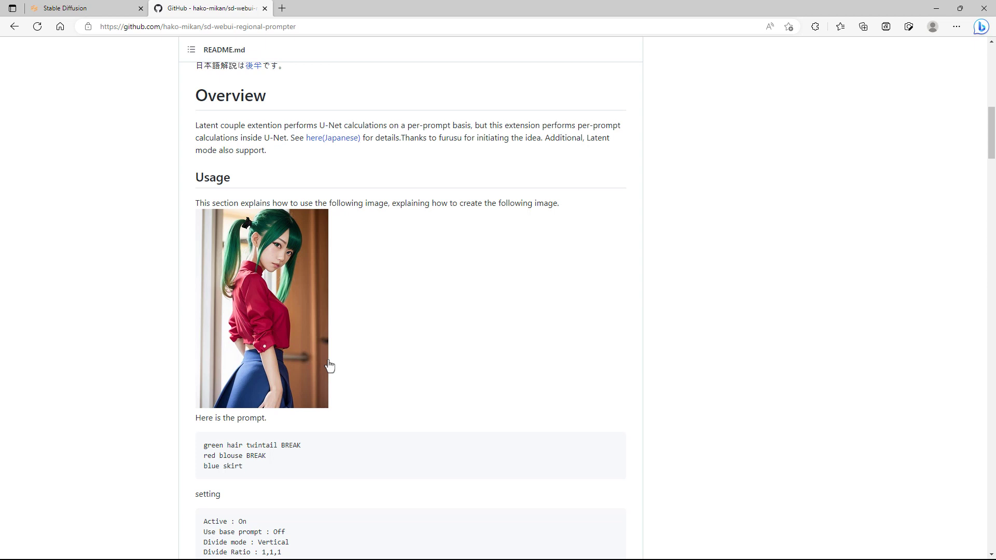
scroll(329, 367, down, 3)
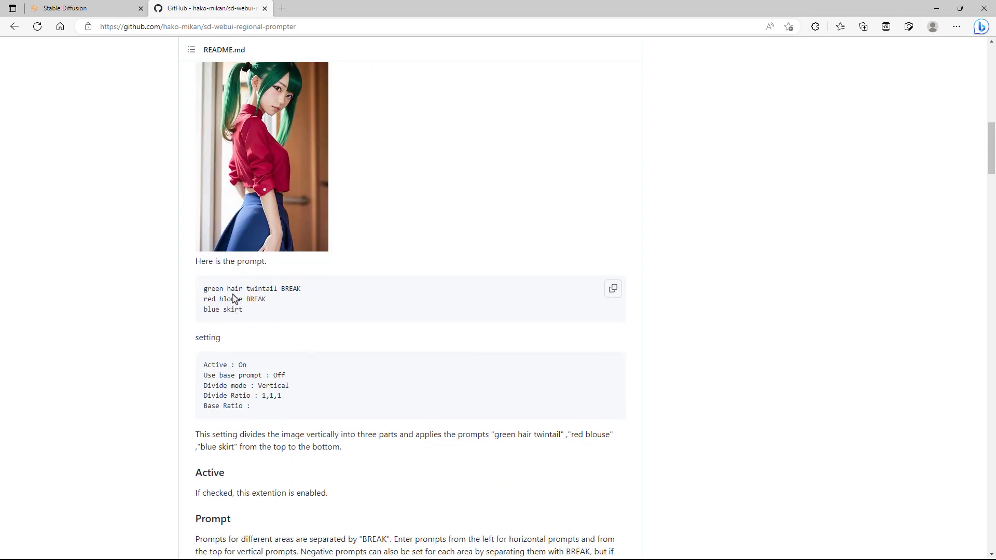
scroll(234, 298, up, 2)
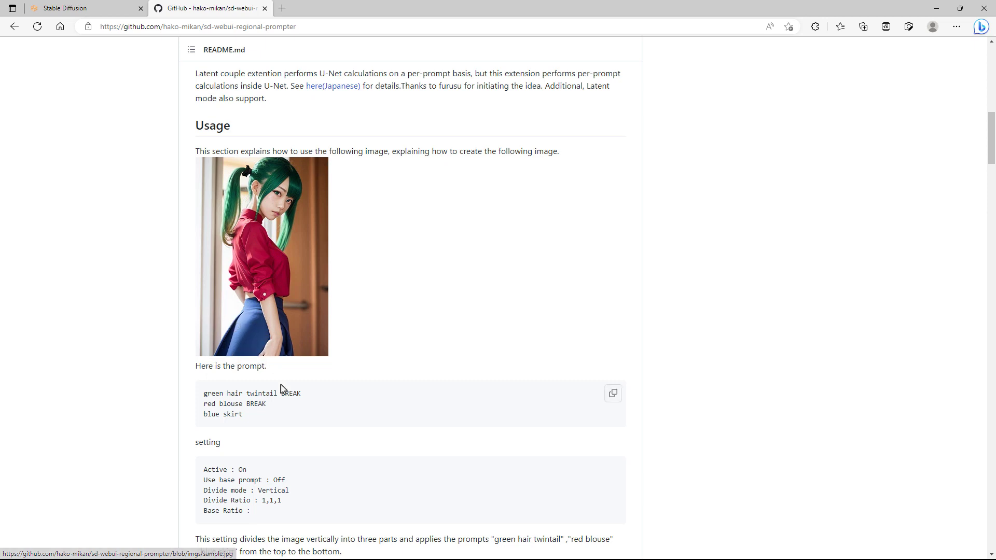
scroll(269, 323, down, 1)
scroll(269, 322, down, 3)
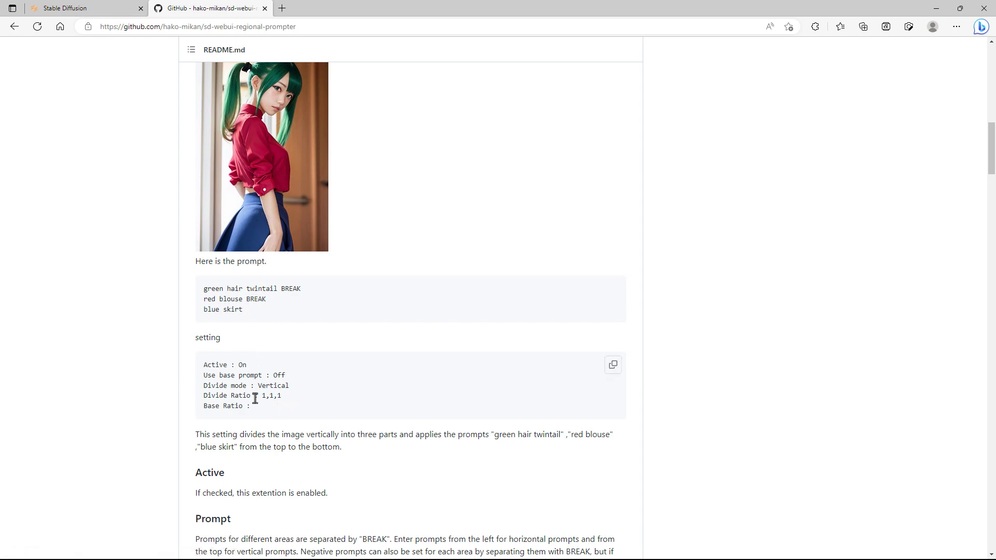
Step: Examine the README sections on the common prompt and 2D region assignment, including the ADDCOL/ADDROW diagram
scroll(166, 380, down, 20)
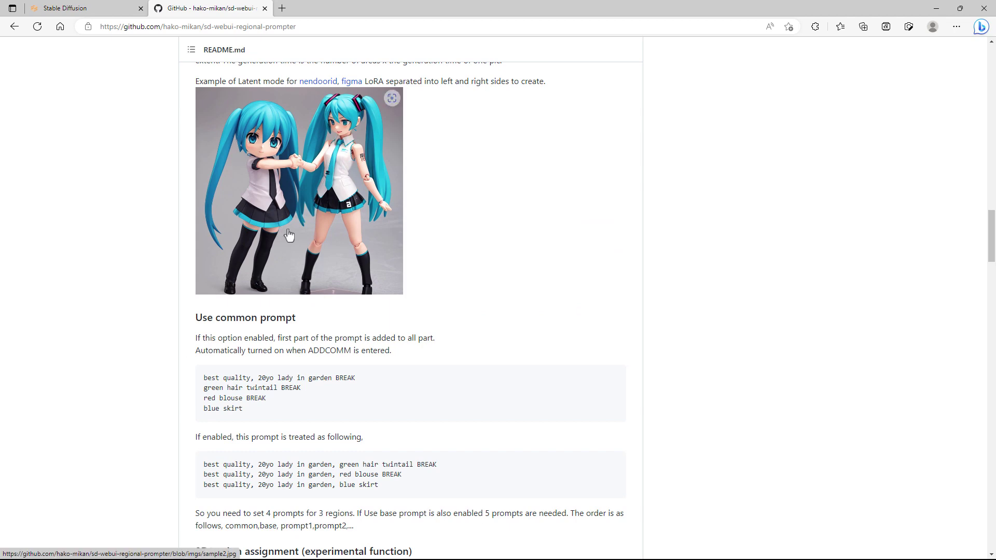
scroll(289, 235, down, 20)
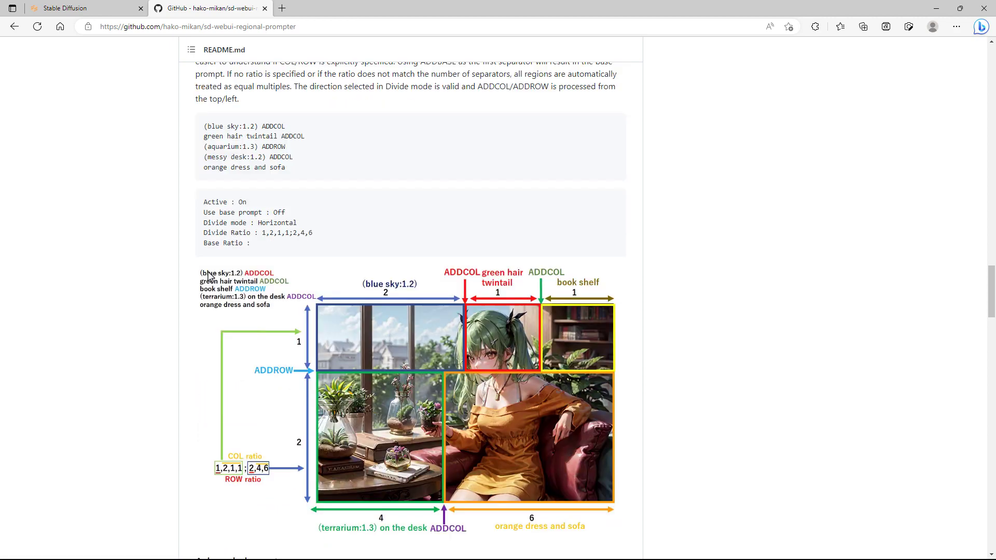
scroll(209, 274, up, 10)
scroll(209, 275, up, 3)
scroll(207, 274, down, 2)
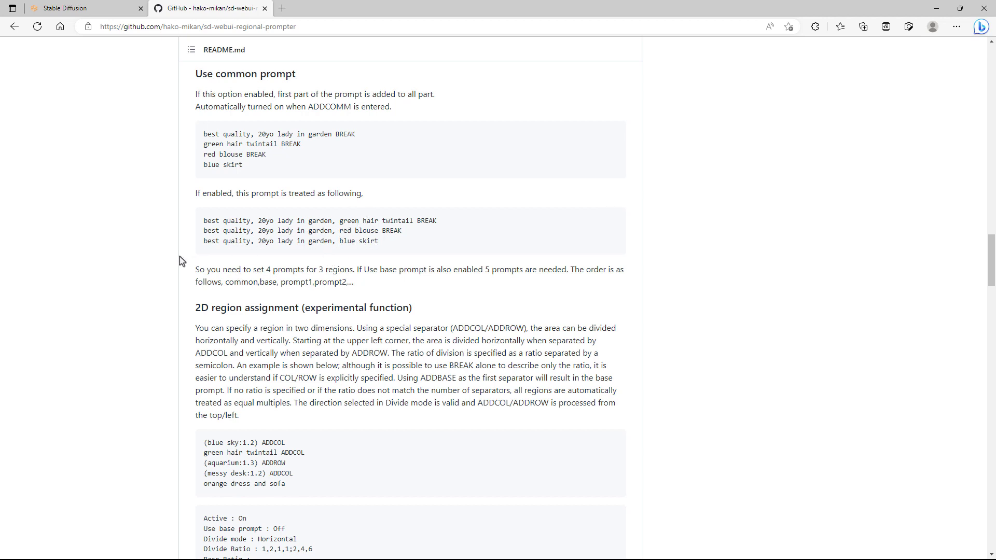
scroll(181, 260, down, 7)
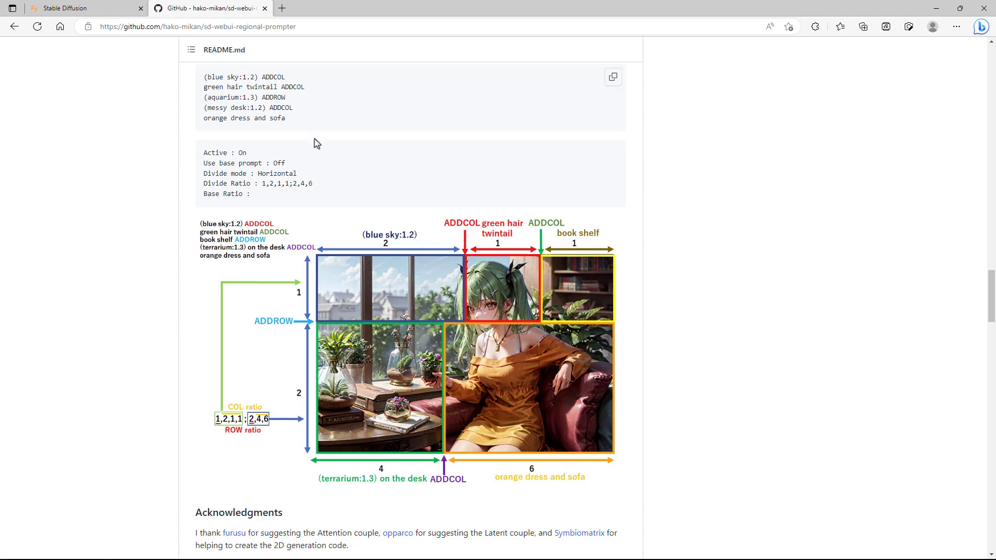
scroll(275, 166, up, 1)
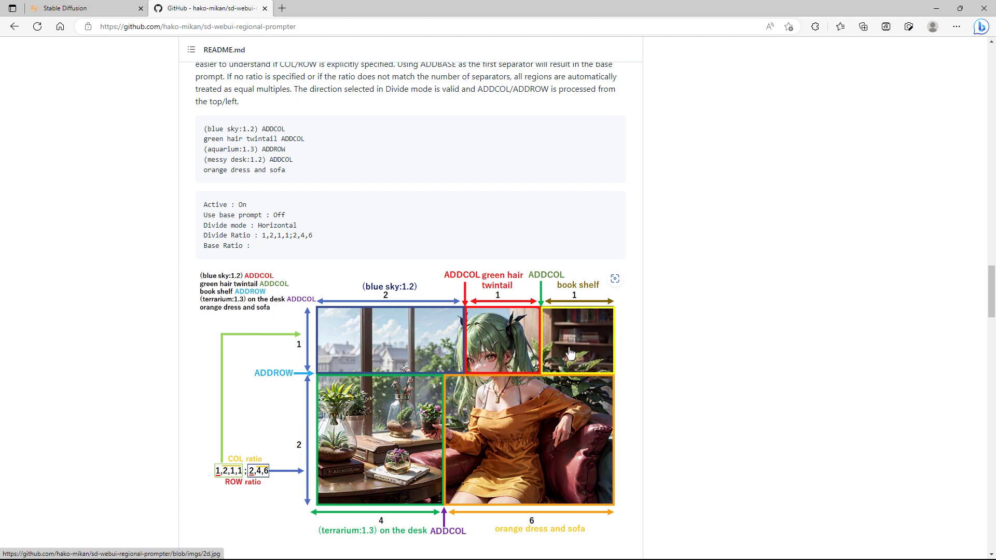
scroll(571, 354, down, 1)
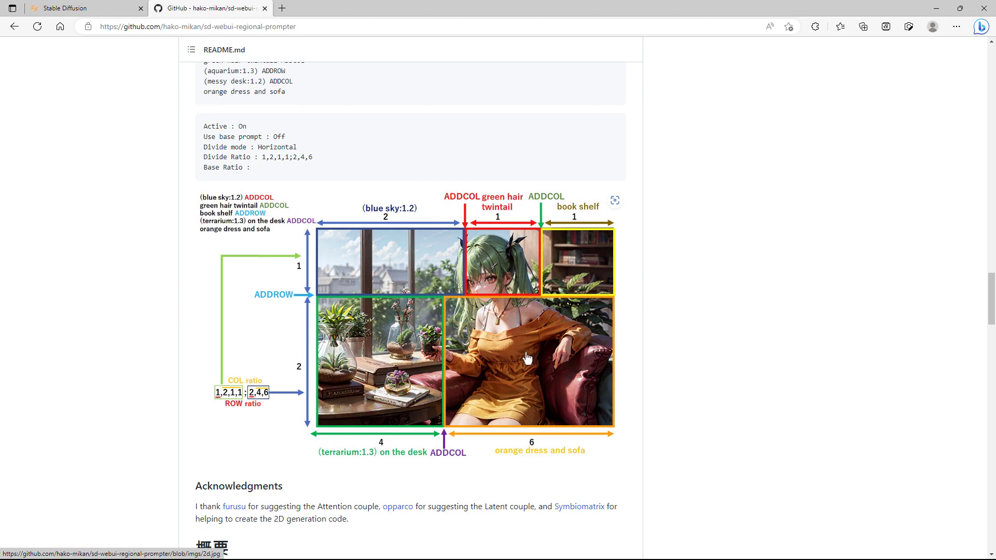
scroll(528, 358, down, 1)
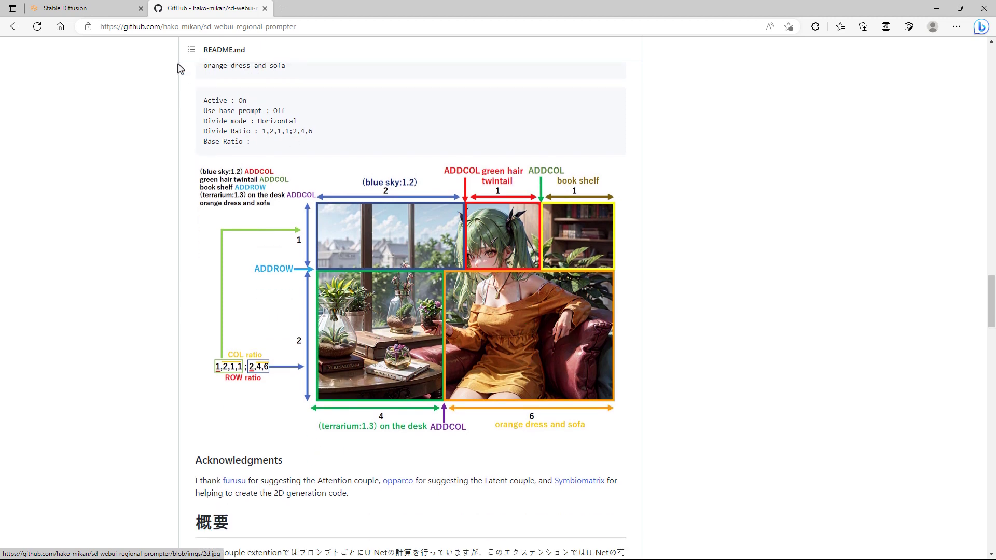
Step: Return to Stable Diffusion's text-to-image page and enter the prompt "bird stading on green grass"
click(110, 12)
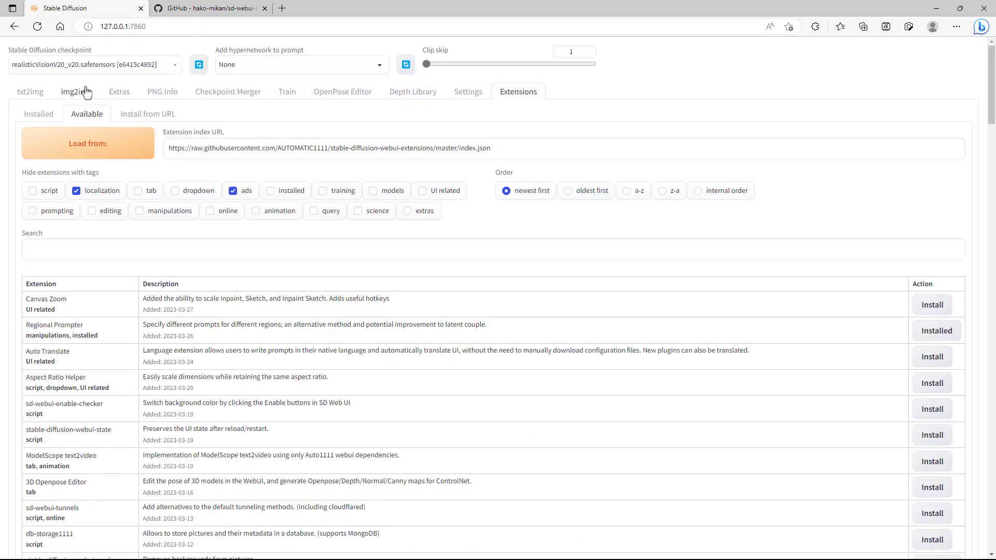
click(33, 95)
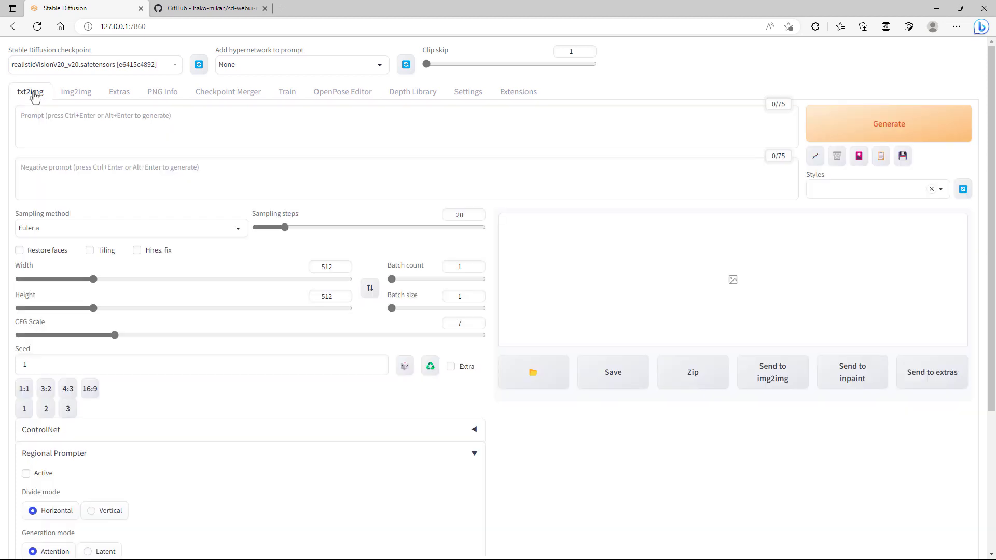
click(100, 135)
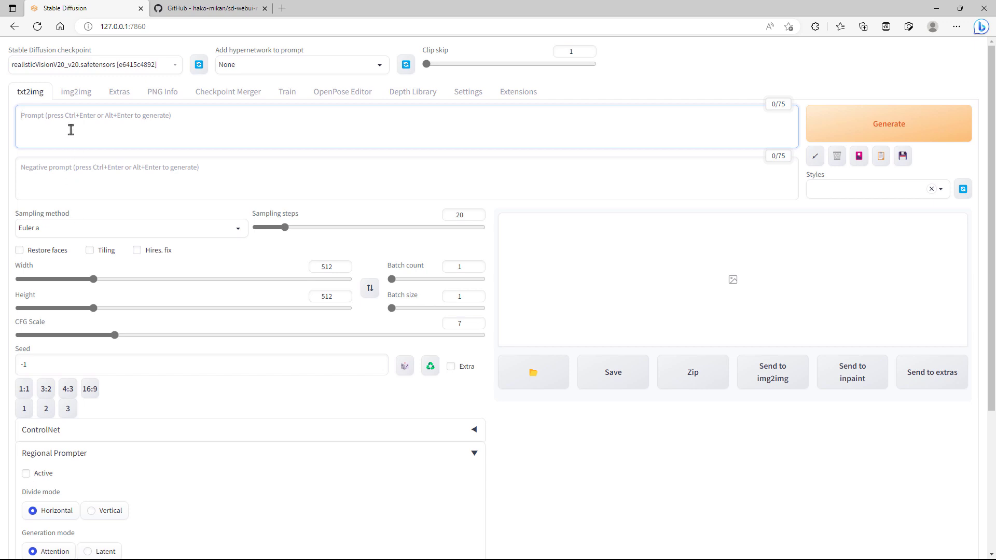
text(bir)
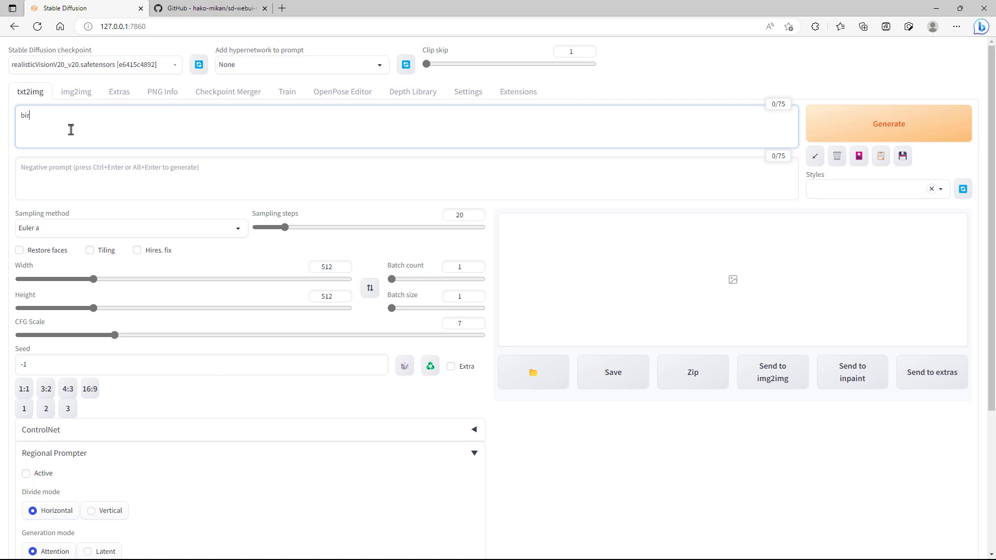
text(d stading on green grass)
Step: Set the image to a 16:9 aspect ratio, with 25 sampling steps and a batch count of 2
click(89, 393)
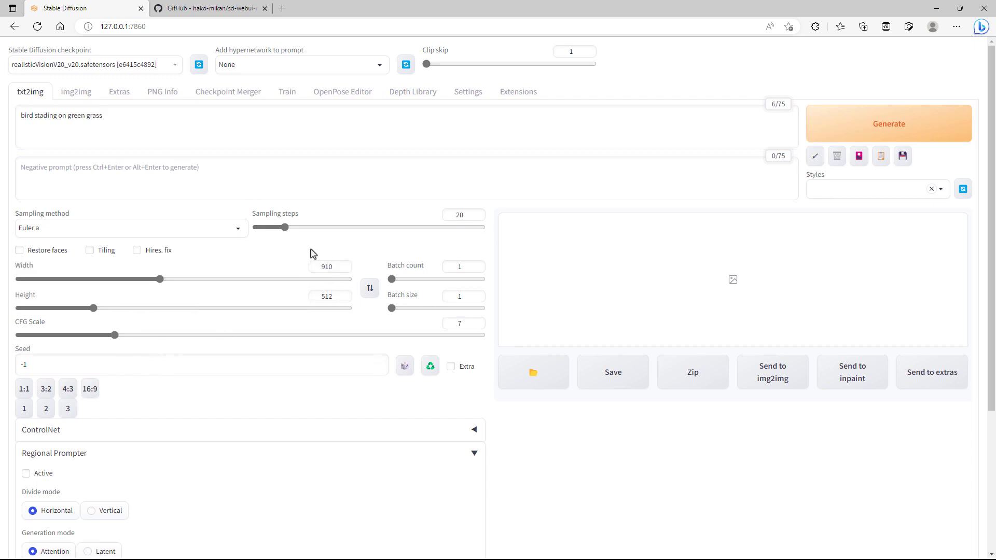
click(476, 213)
click(476, 213)
click(477, 213)
click(477, 213)
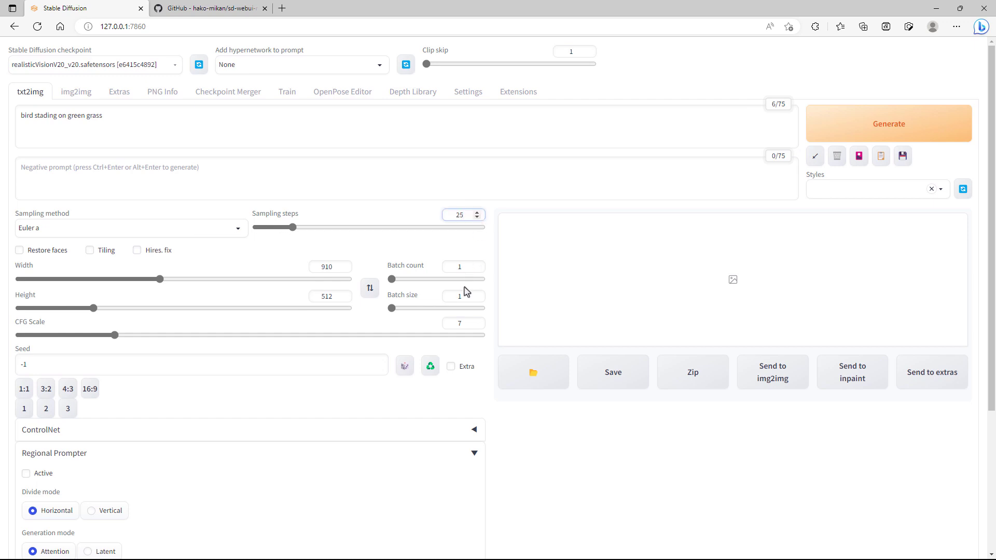
click(467, 271)
click(476, 263)
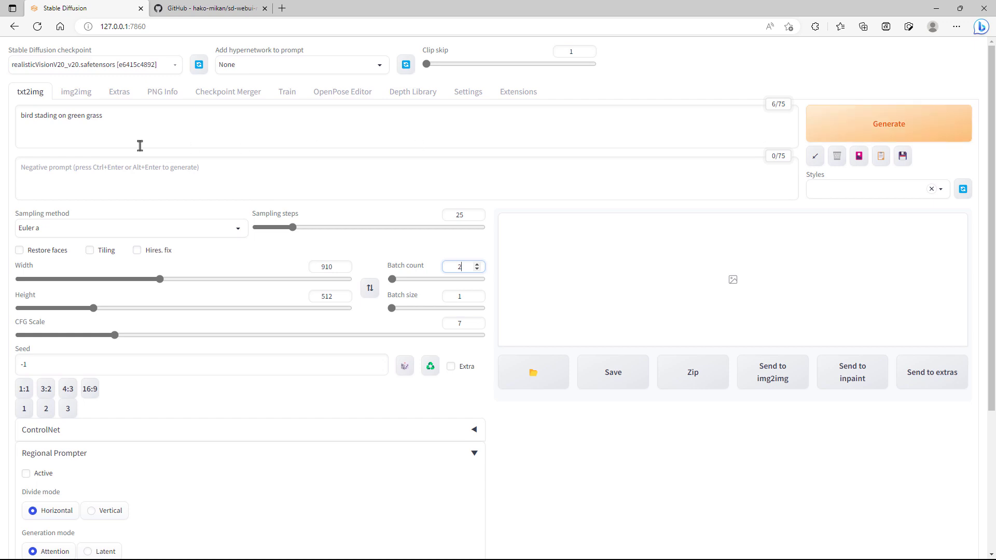
Step: Generate the bird images and compare the two results in the image viewer
click(889, 123)
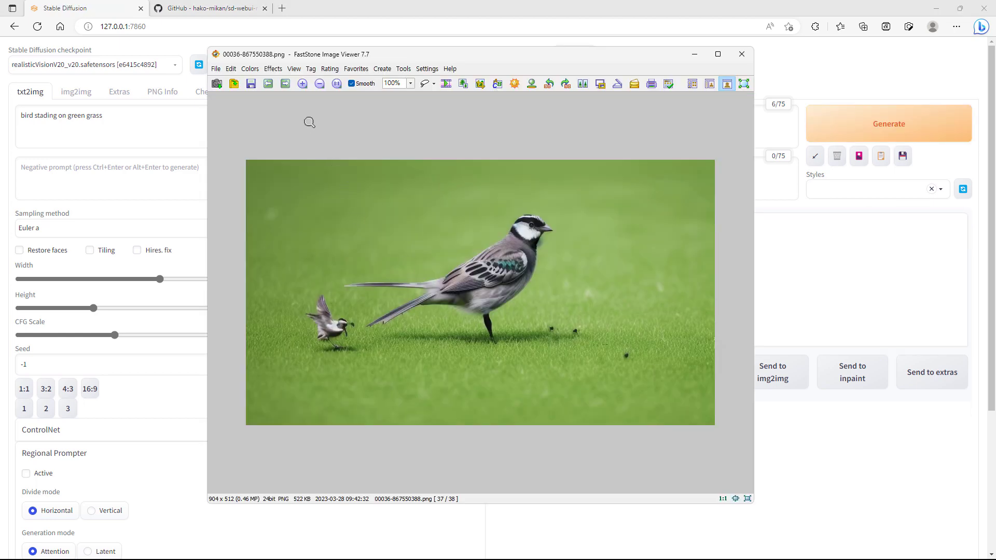
click(284, 84)
click(270, 85)
click(285, 86)
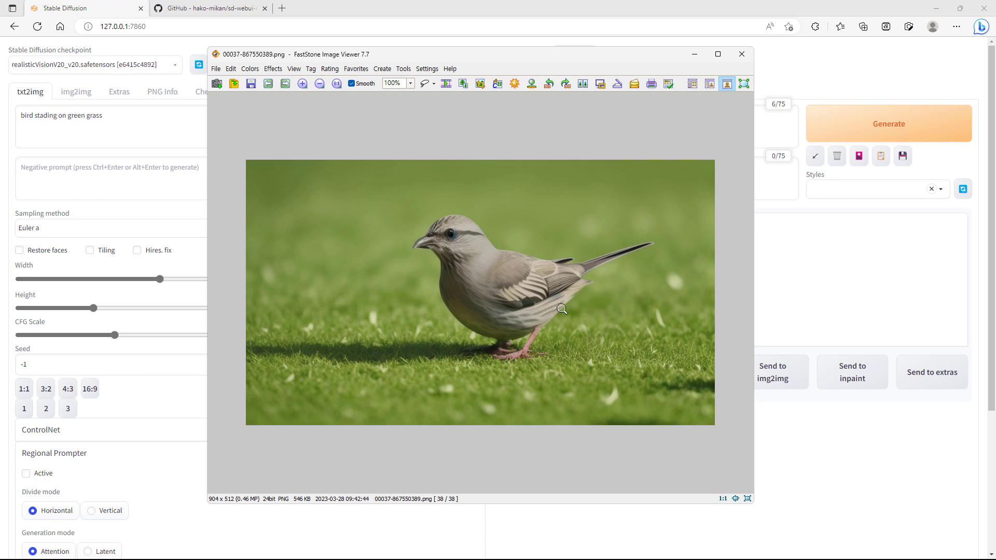
Step: Insert the line "green grass BREAK" above "bird stading on green grass" in the prompt
click(53, 119)
triple_click(50, 116)
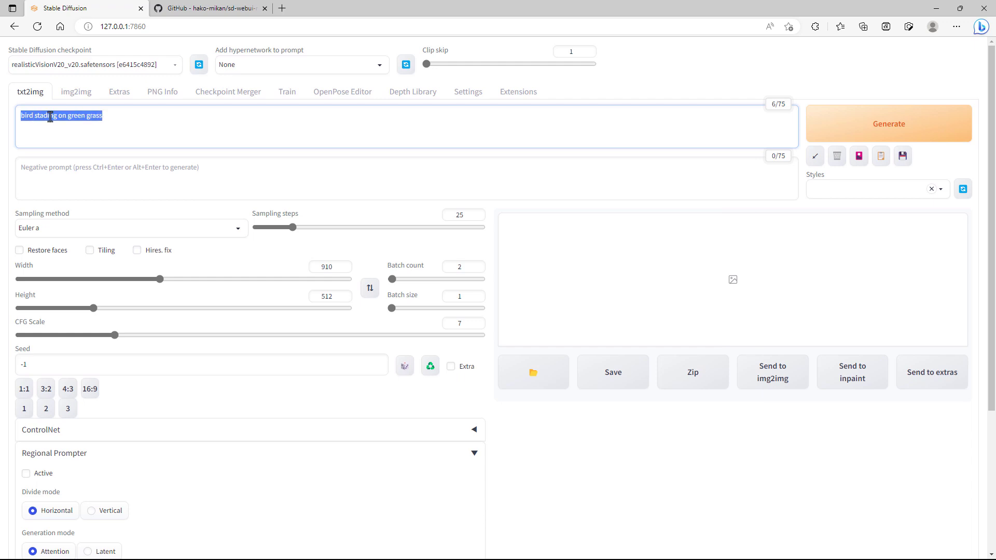
click(22, 117)
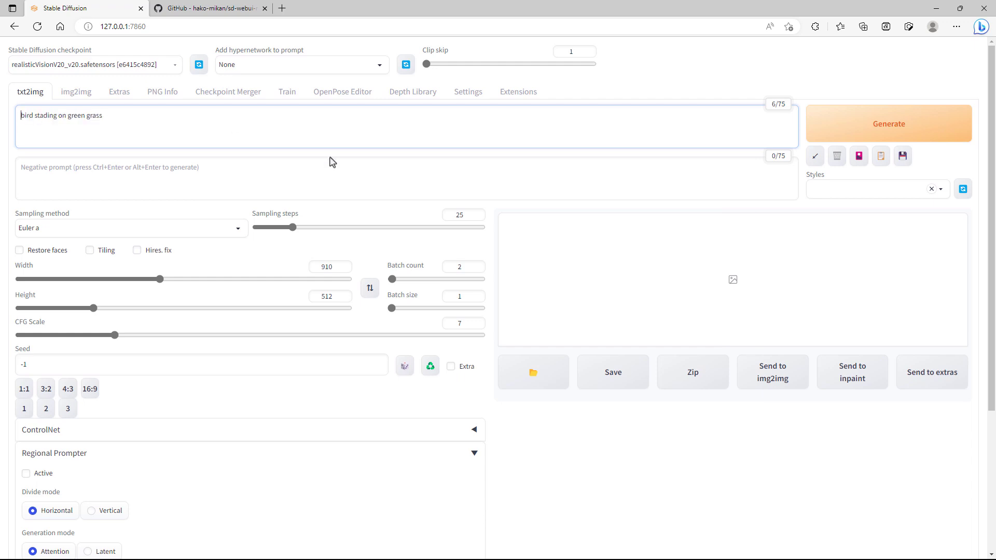
key(Return)
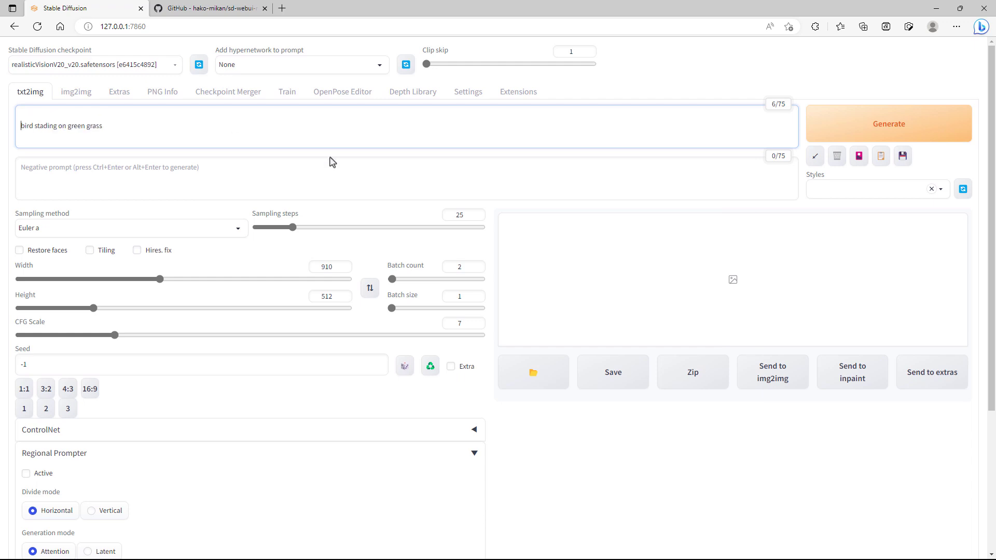
key(Up)
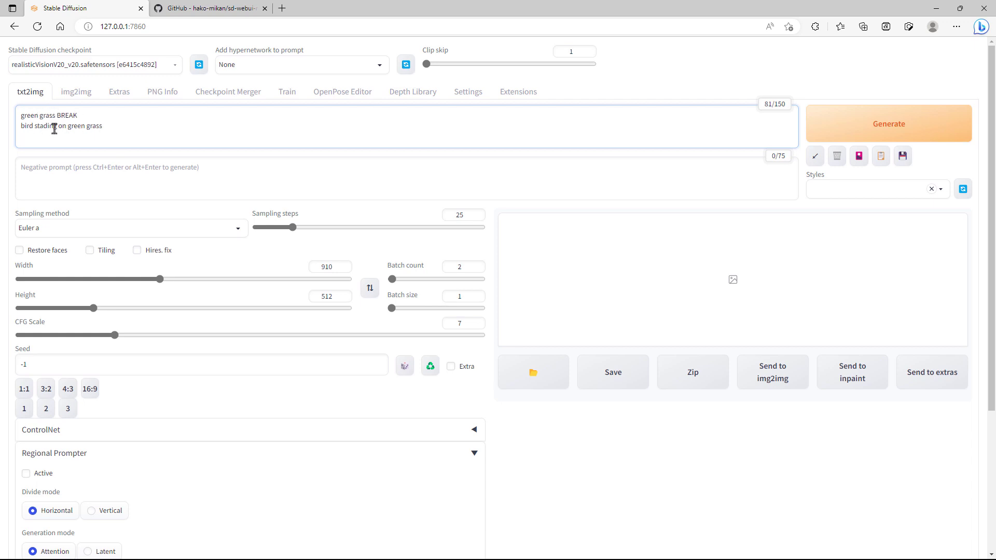
Step: Activate the Regional Prompter extension for text-to-image generation
scroll(223, 254, down, 2)
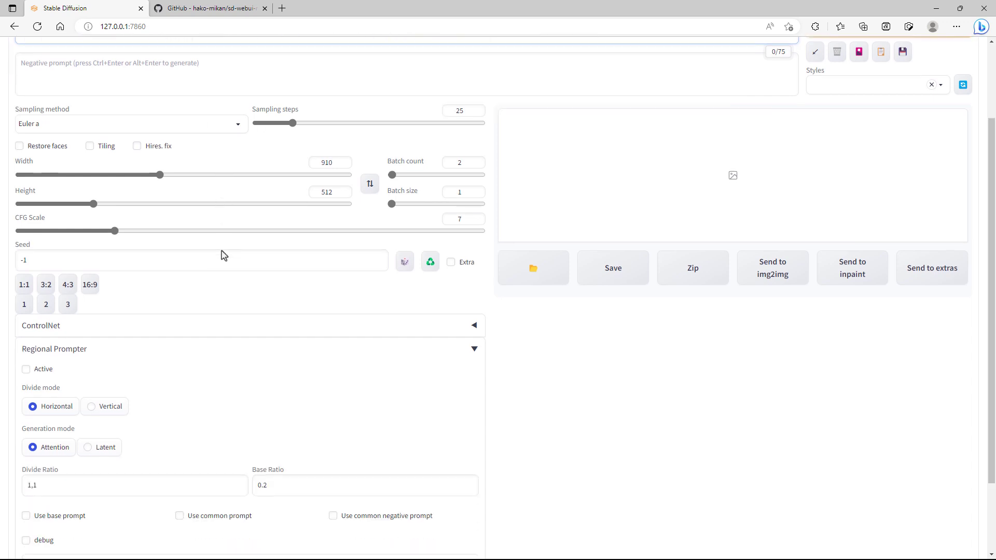
click(26, 369)
scroll(160, 385, up, 2)
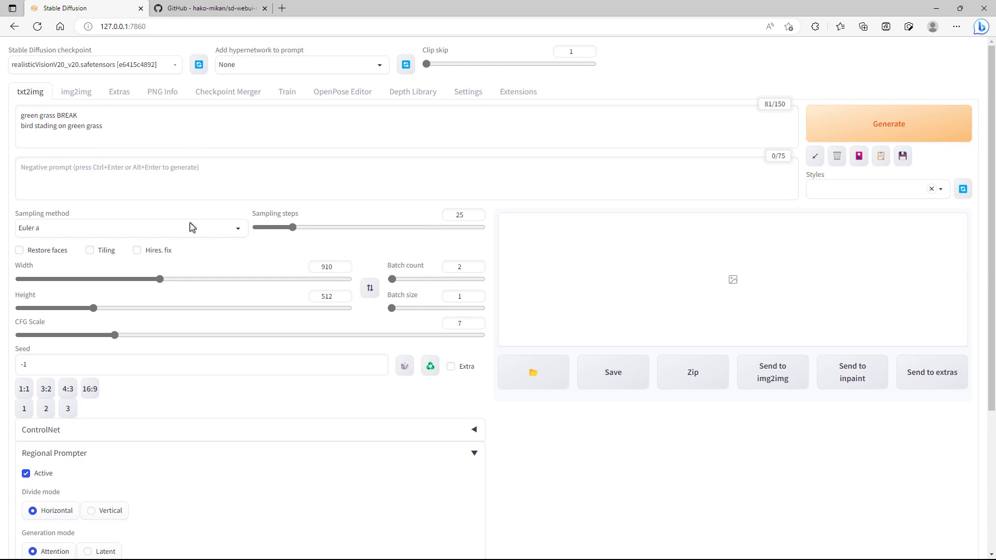
Step: Set the Regional Prompter's divide ratio to 2,1, leaving the divide mode on Horizontal
scroll(192, 266, down, 2)
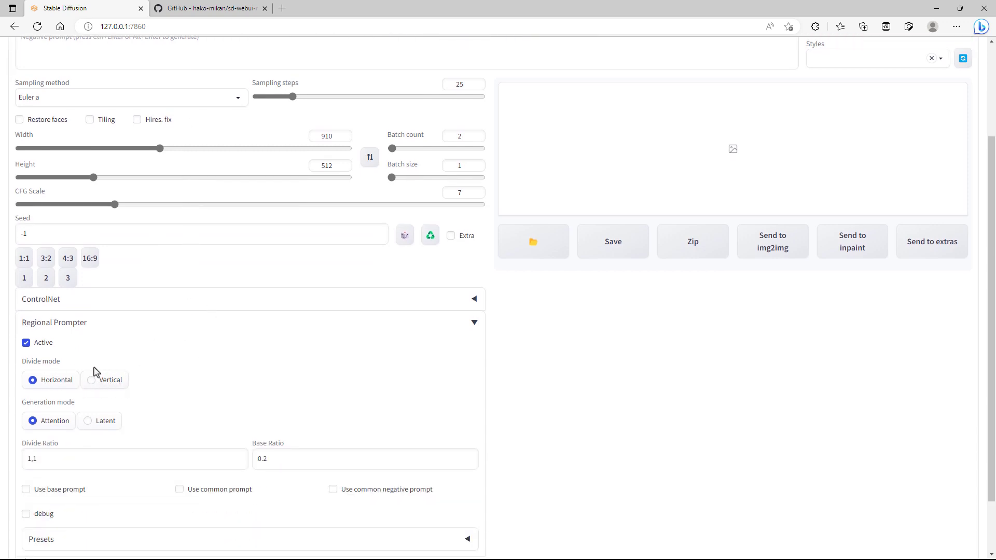
scroll(54, 365, down, 1)
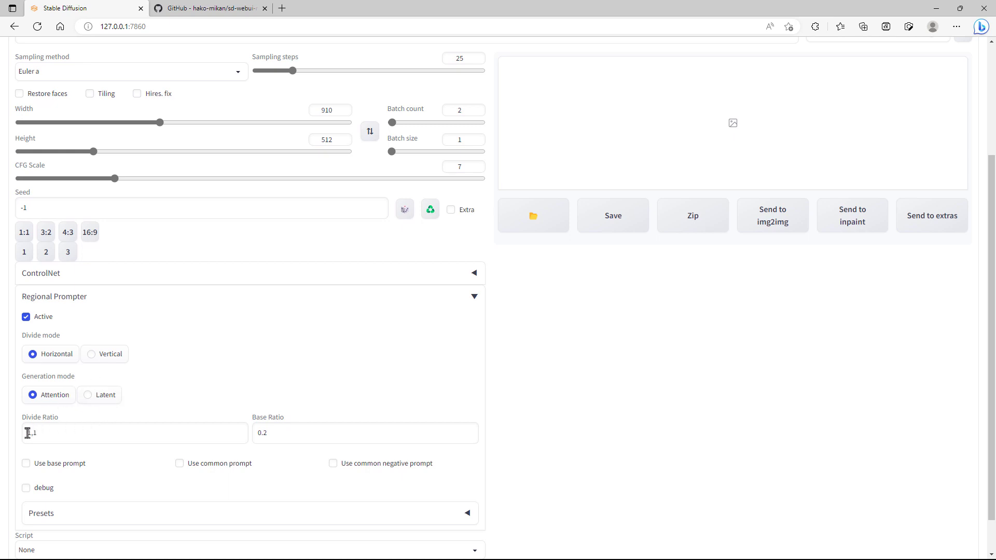
scroll(48, 435, up, 3)
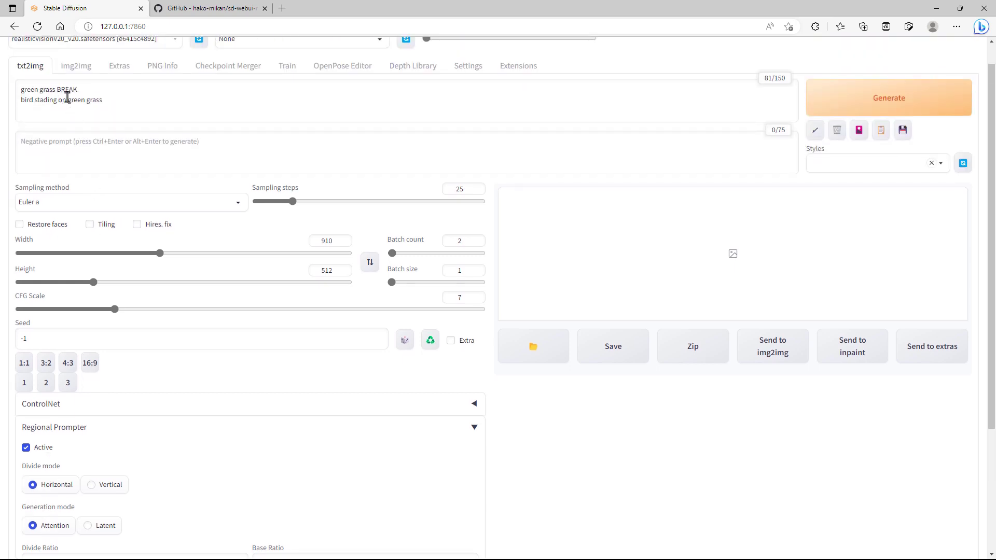
scroll(129, 360, down, 3)
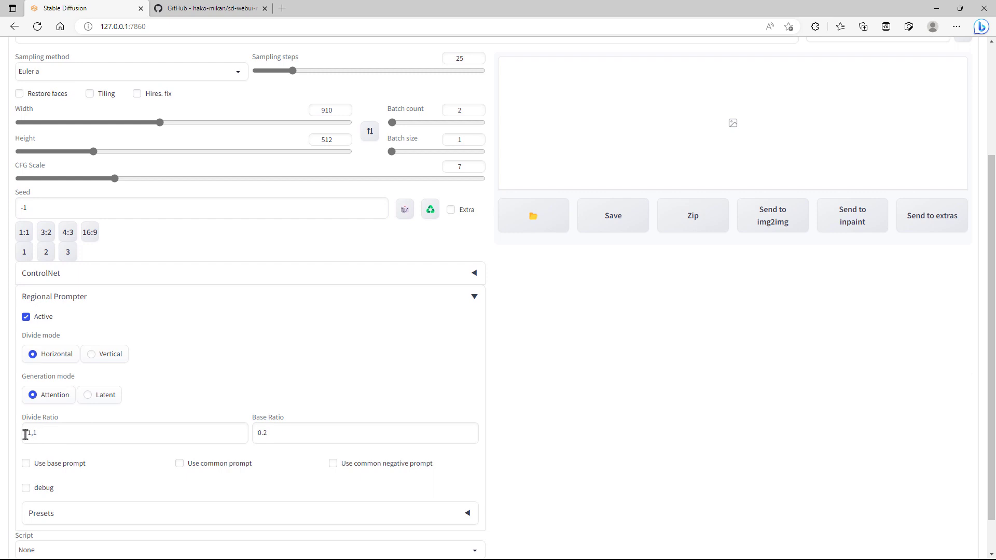
drag(25, 434, 67, 433)
text(2)
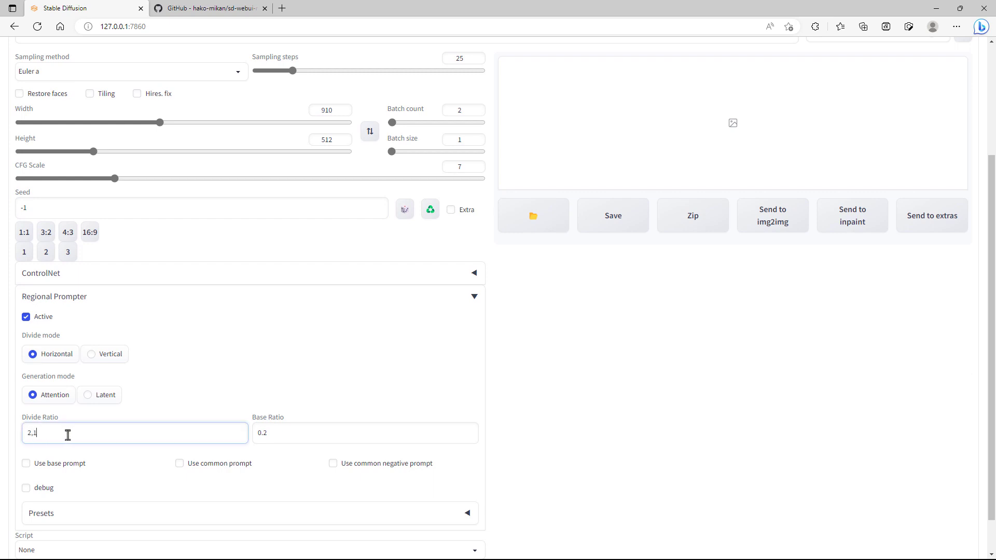
text(,1)
scroll(201, 402, up, 3)
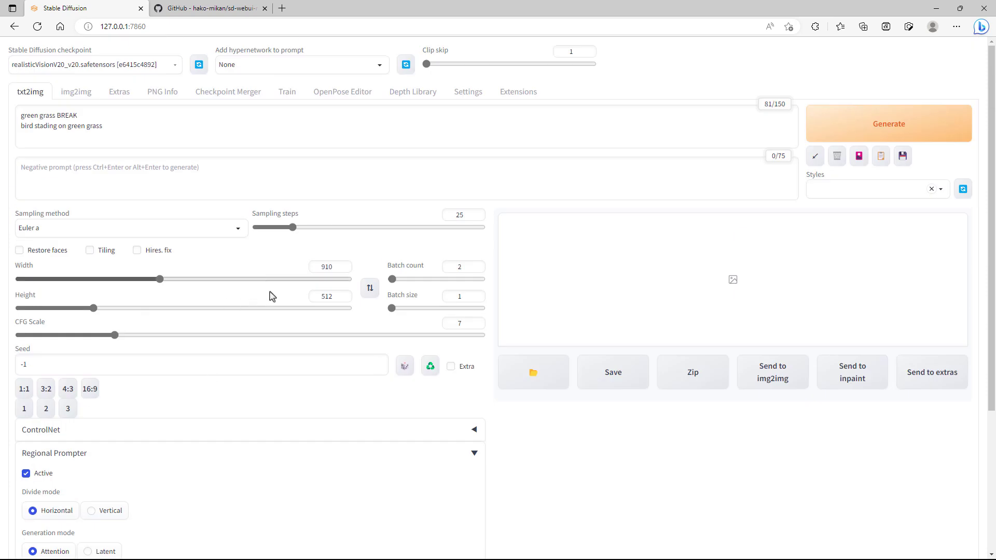
Step: Generate the images with the two-region prompt and compare the results in the image viewer
click(872, 139)
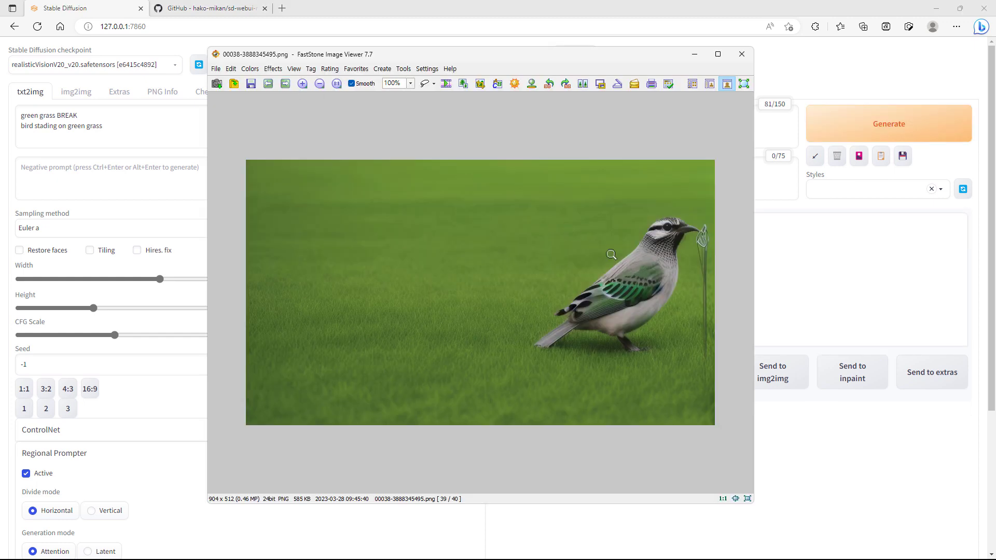
click(286, 84)
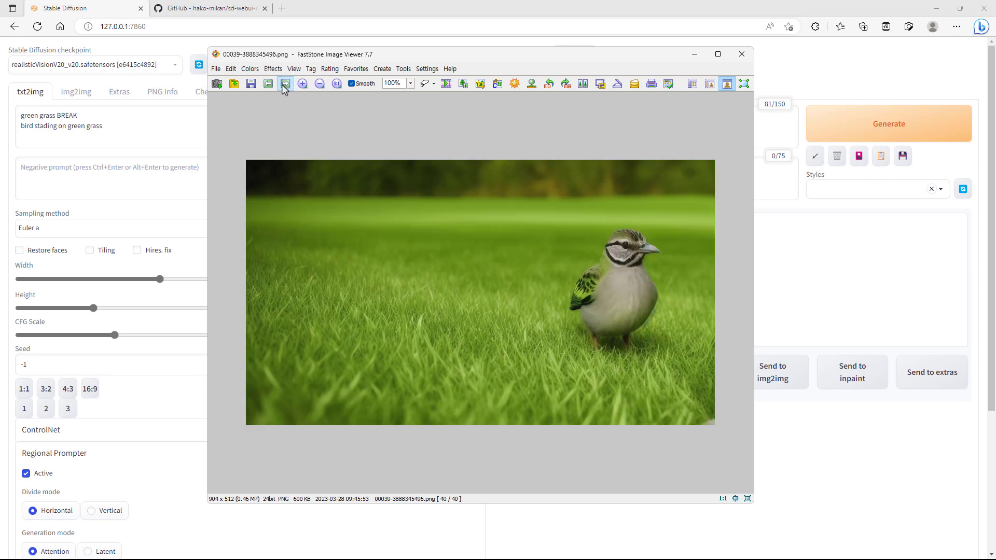
click(268, 83)
click(285, 84)
Step: Check the ADDCOL/ADDROW diagram in the GitHub README, and add a second "green grass BREAK" line to Stable Diffusion's prompt
click(206, 9)
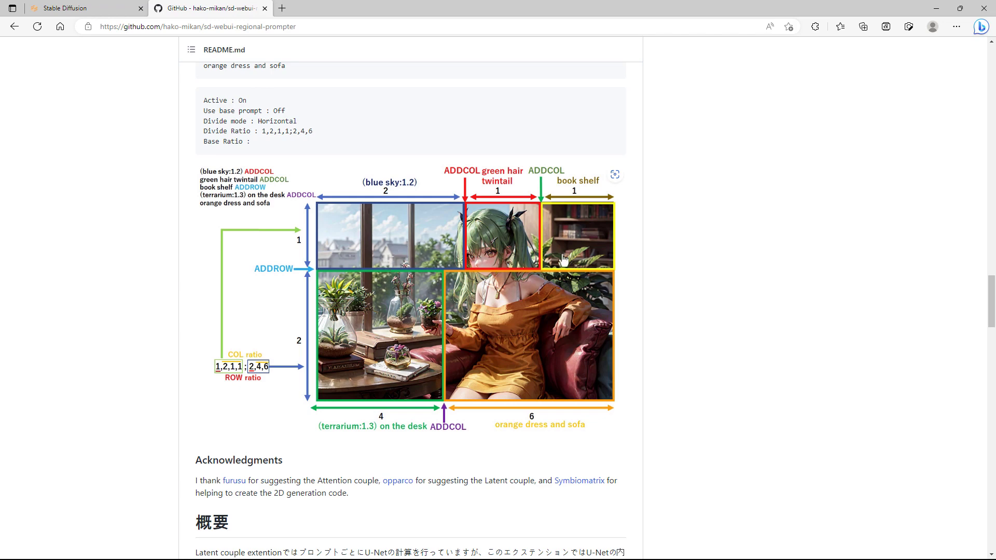
click(103, 10)
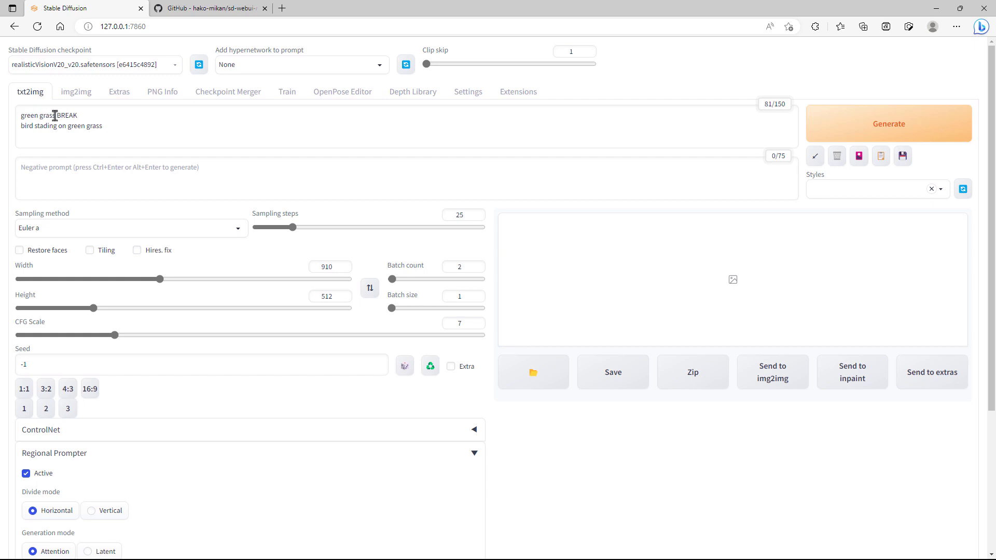
drag(56, 115, 83, 115)
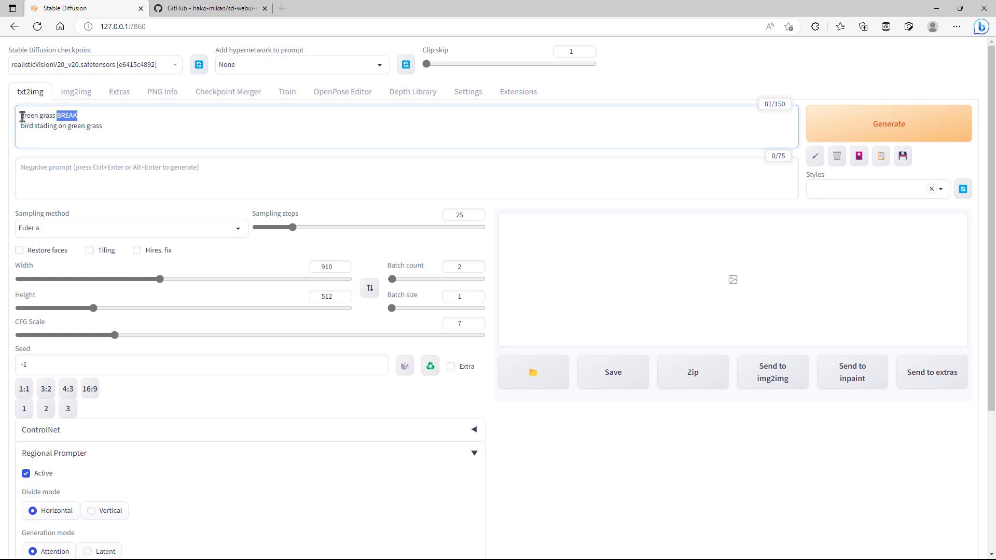
drag(22, 116, 115, 125)
key(ctrl+c)
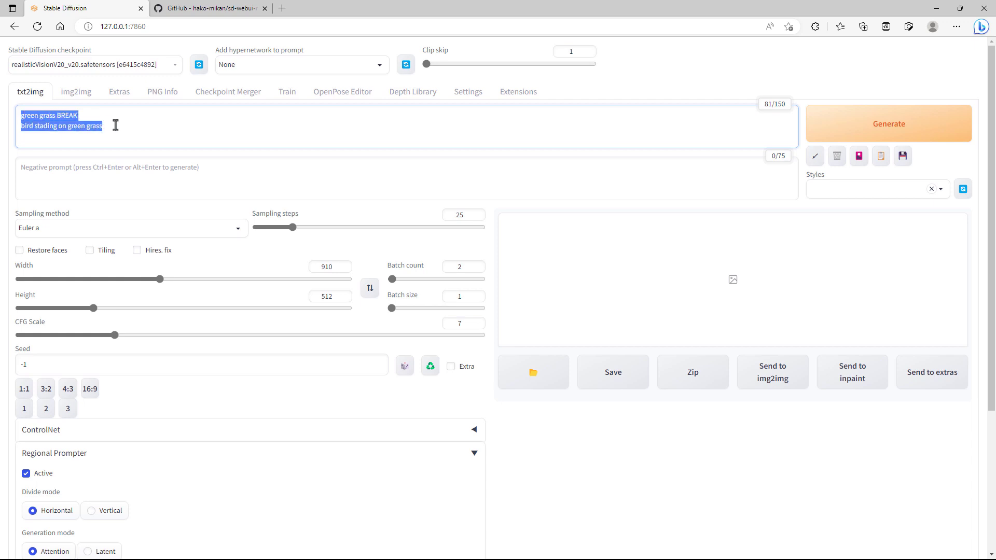
drag(22, 126, 133, 129)
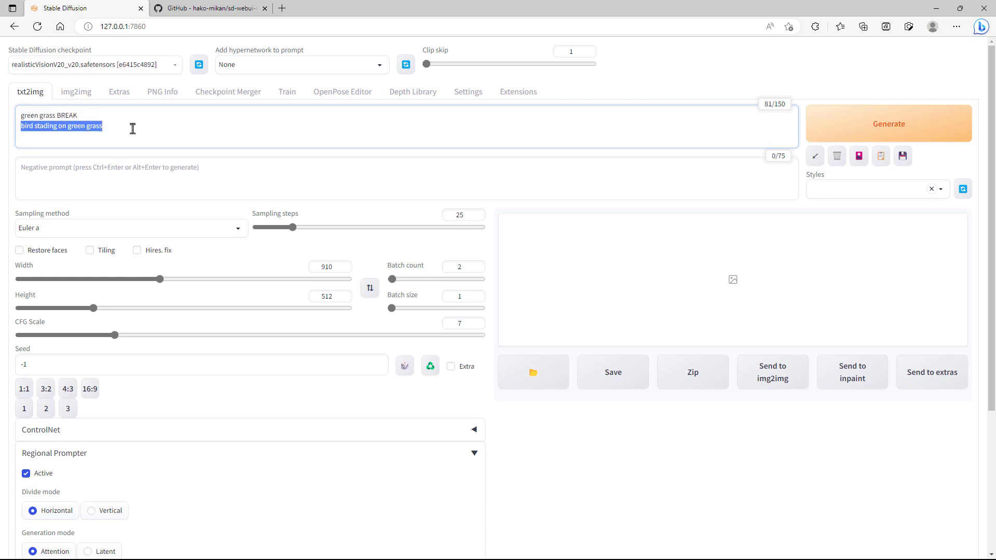
key(ctrl+v)
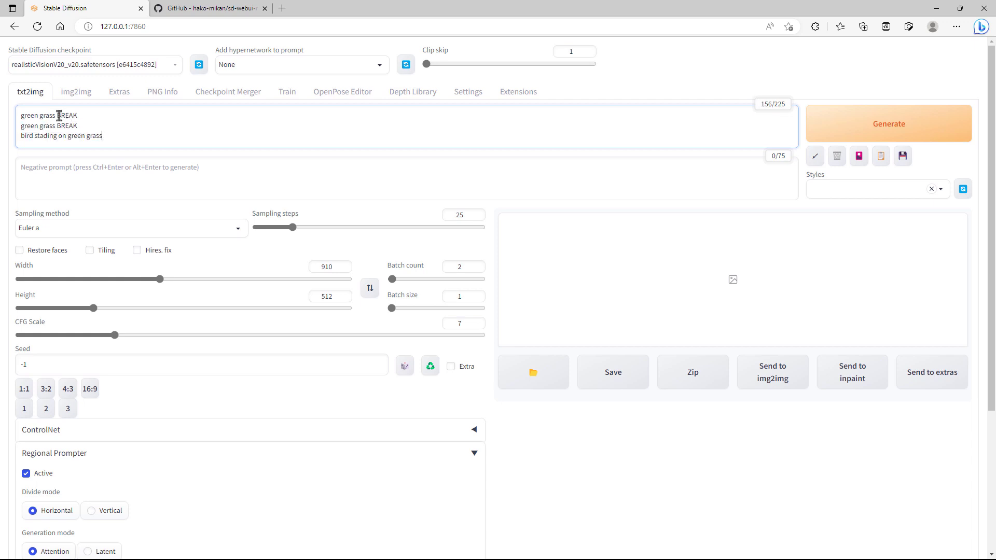
Step: Replace BREAK with ADDROW in the first "green grass" line of the prompt
drag(57, 115, 78, 115)
click(94, 120)
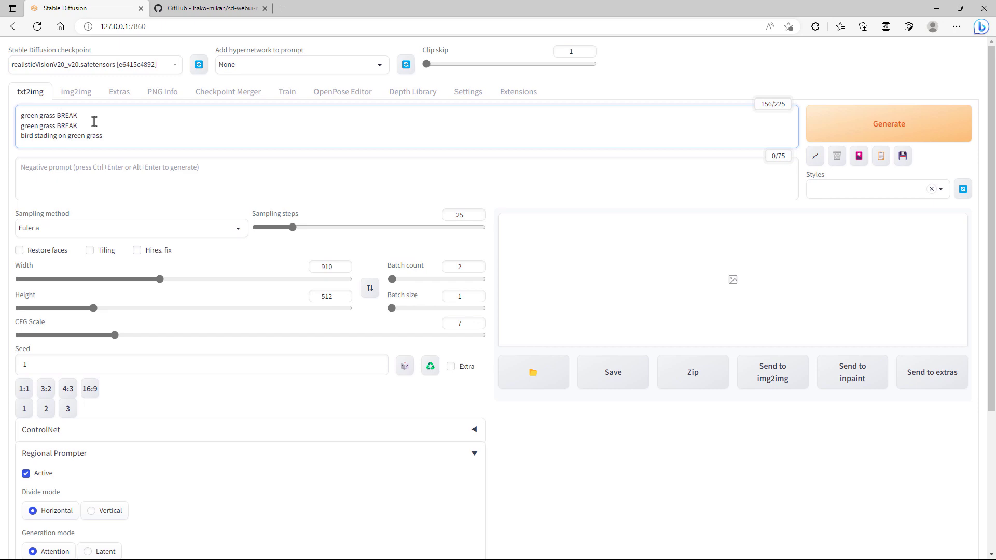
key(ctrl+Left)
key(shift+Right)
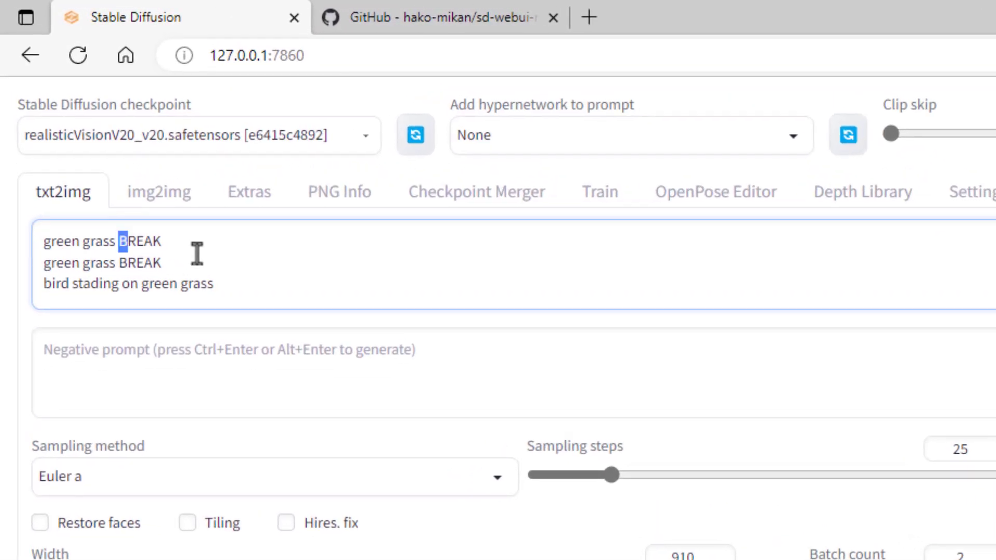
key(shift+Right)
key(shift+Right)
key(shift+Right)
key(shift+Right)
text(ADDROW)
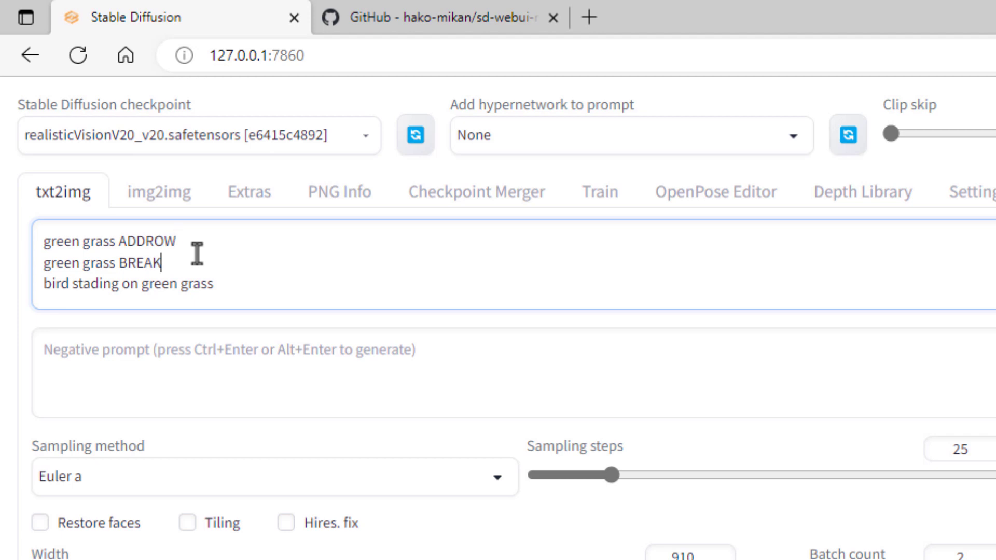
Step: Replace BREAK with ADDCOL in the second "green grass" line of the prompt
key(Left)
key(Left)
key(Left)
key(Left)
key(Left)
key(Left)
key(Left)
key(Left)
key(Left)
key(Left)
key(Left)
key(Left)
key(Right)
key(Right)
key(Right)
key(Right)
key(Right)
key(Right)
key(Right)
key(Down)
key(Left)
key(Left)
key(Right)
key(Up)
key(Right)
key(Right)
key(shift+Right)
key(shift+Right)
key(shift+Right)
key(shift+Right)
key(shift+Right)
text(ADDCOL)
Step: Set the Regional Prompter's divide ratio to 1,1;1,2,1 for the two-row layout and review its row and column parts
scroll(132, 321, down, 8)
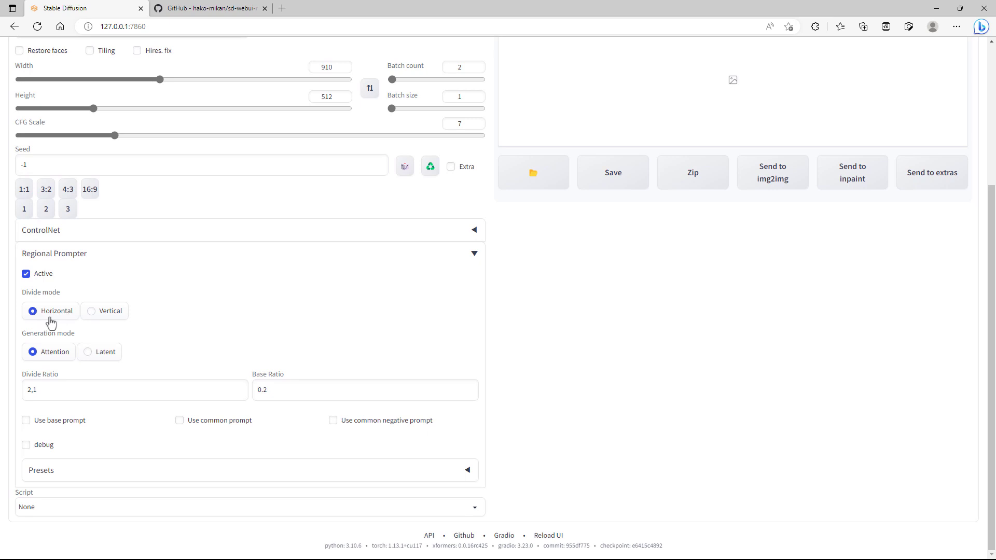
double_click(118, 391)
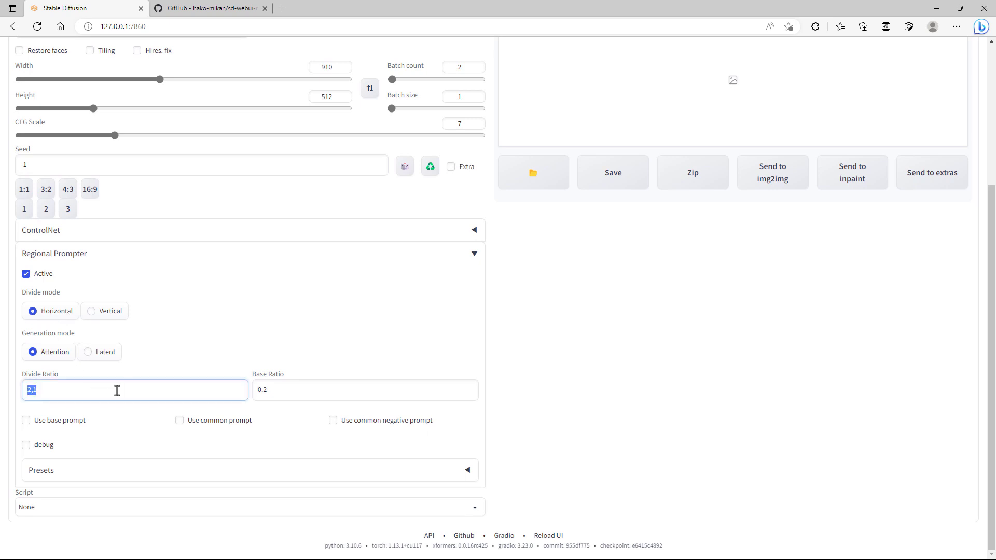
text(1)
text(,1)
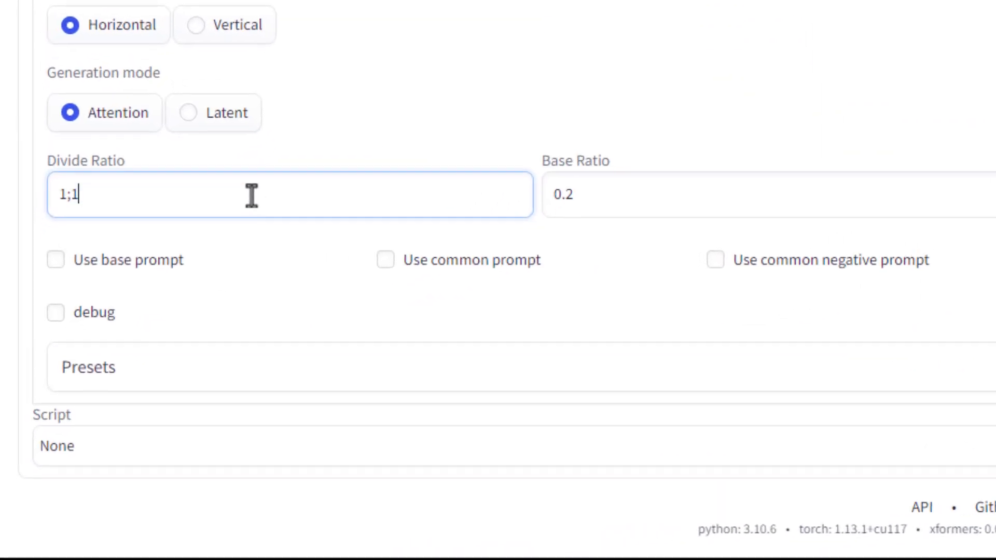
key(Left)
key(Left)
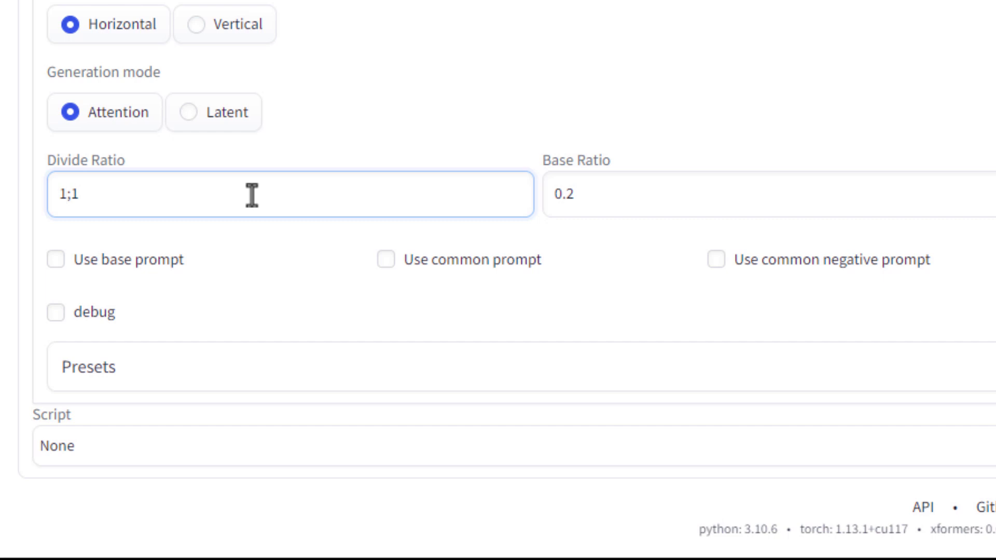
text(,1)
key(End)
text(,2,1)
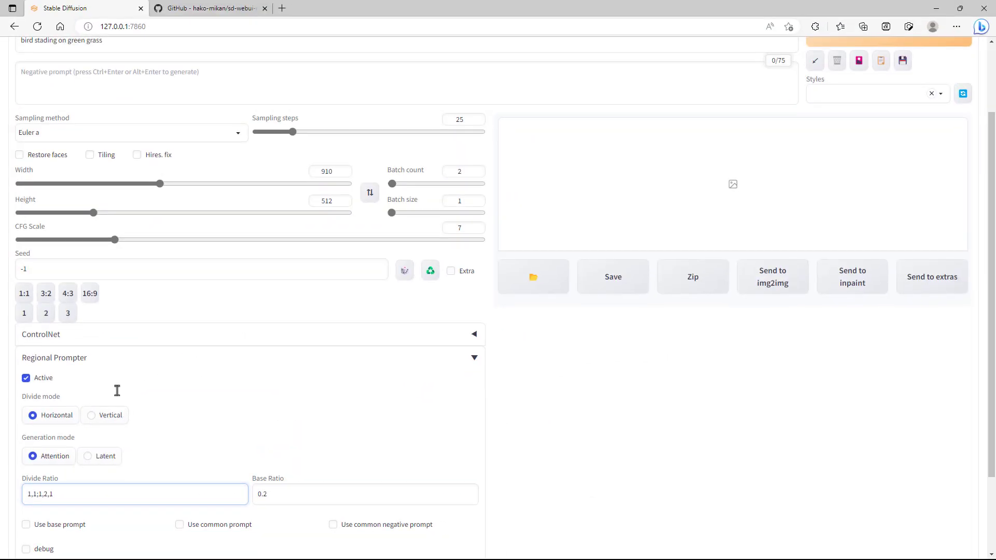
scroll(118, 390, up, 1)
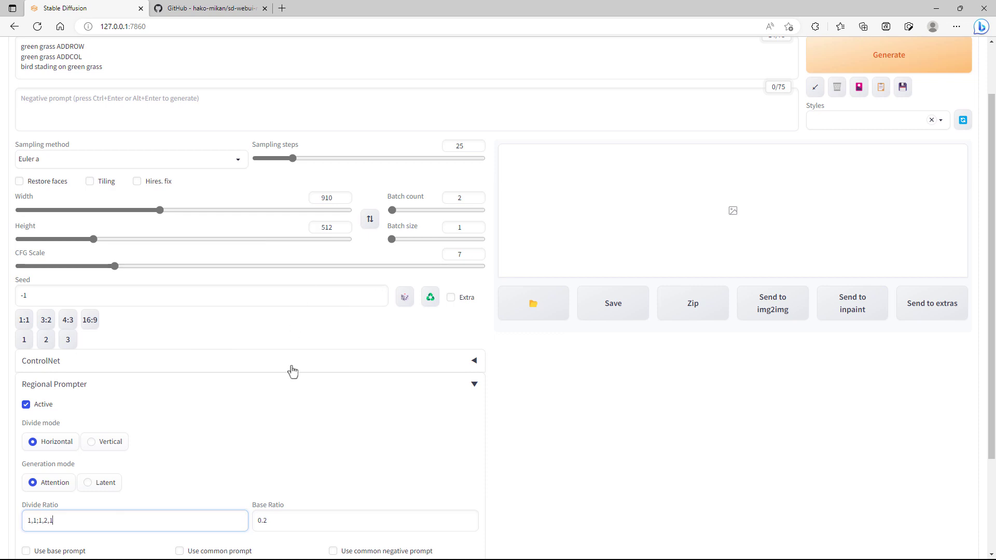
double_click(38, 522)
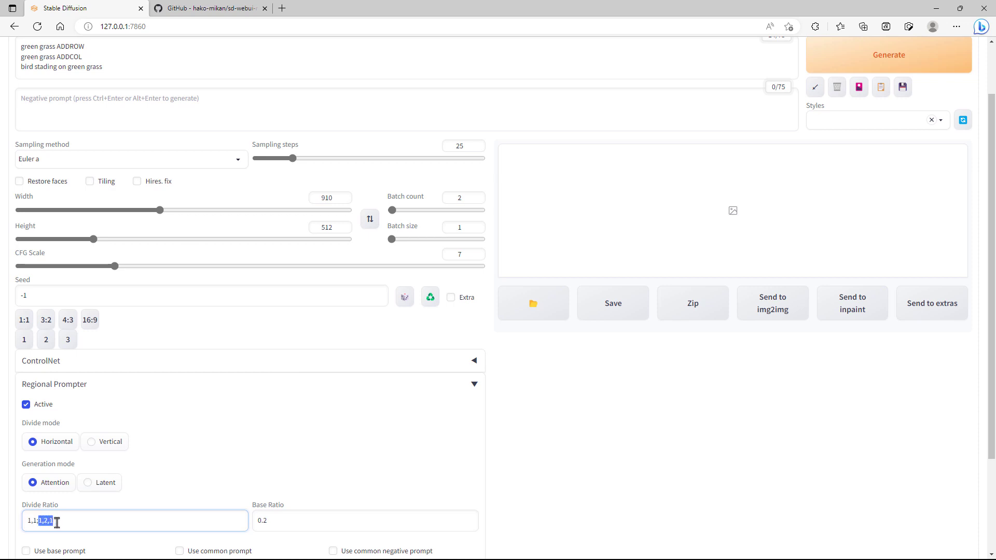
click(86, 518)
Step: Try to generate the images with the ADDROW/ADDCOL prompt in Attention mode
click(876, 62)
scroll(793, 202, up, 1)
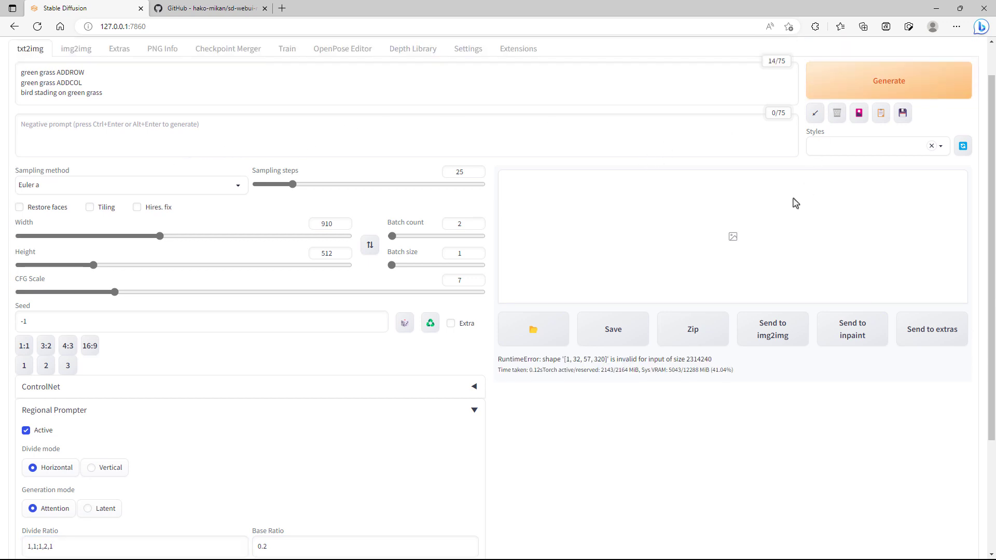
scroll(793, 203, down, 1)
click(880, 91)
scroll(348, 351, down, 1)
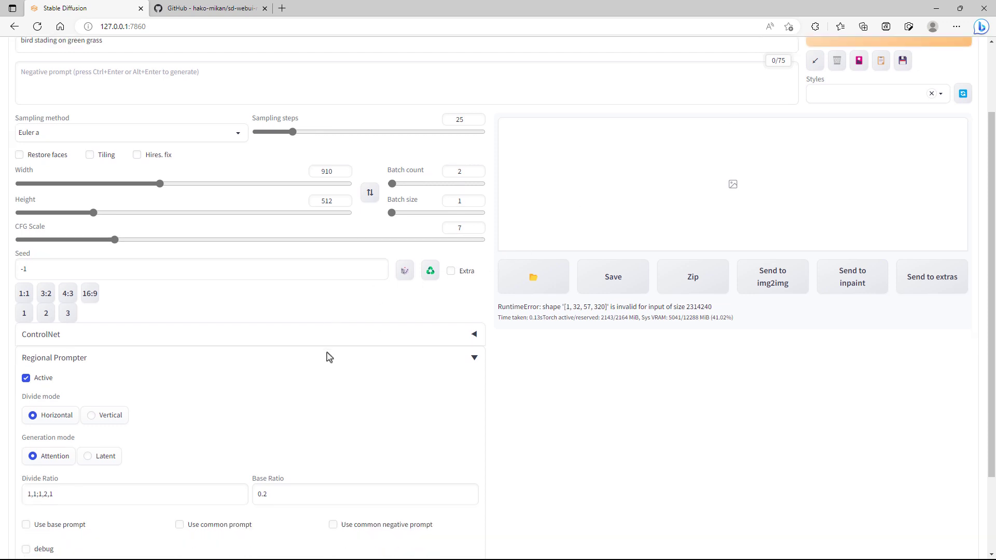
Step: Switch the Regional Prompter's generation mode to Latent and generate the images
click(88, 457)
scroll(255, 433, up, 2)
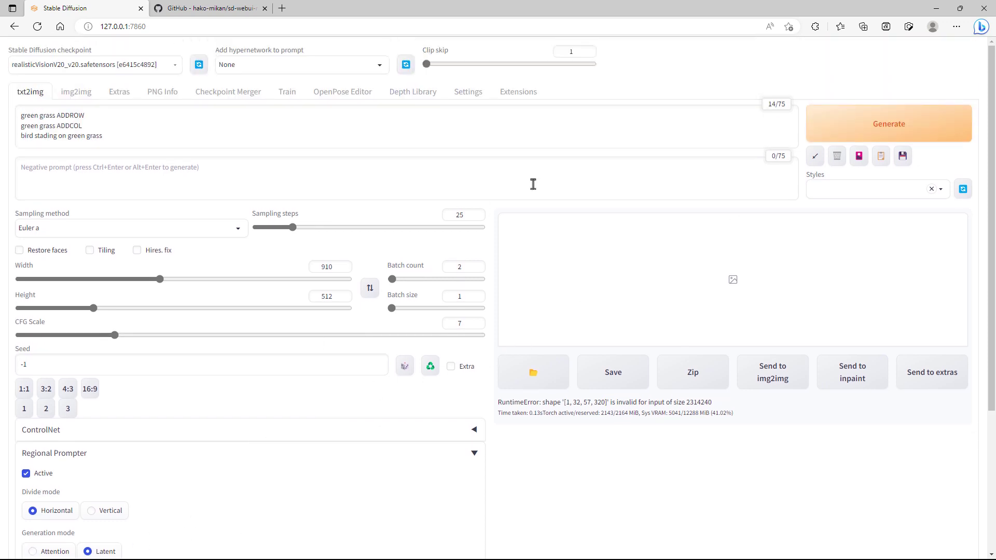
click(853, 136)
Step: Change the first number of the divide ratio so that it reads 2,1;1,2,1
scroll(420, 301, down, 3)
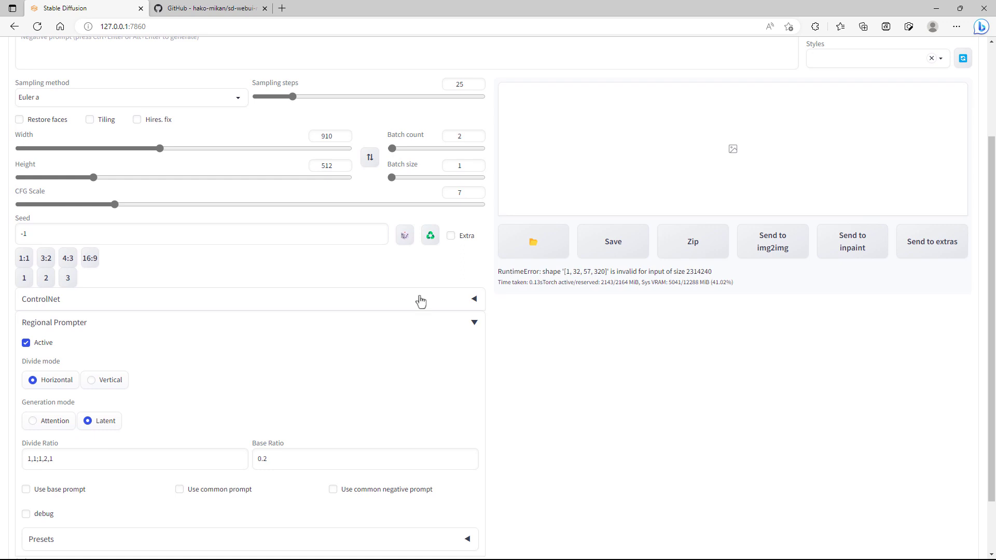
click(27, 459)
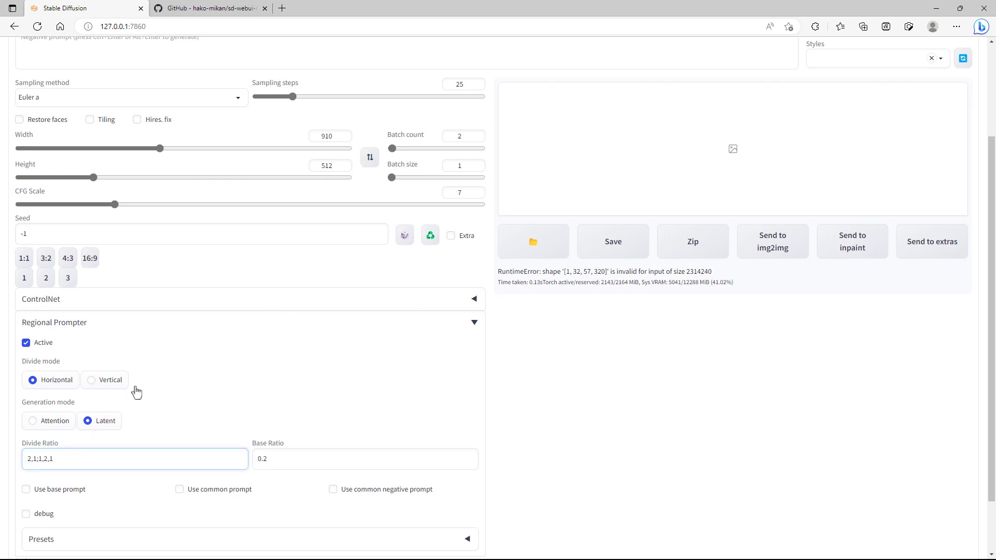
Step: Generate the grass and bird images with the 2,1;1,2,1 divide ratio
scroll(322, 331, up, 3)
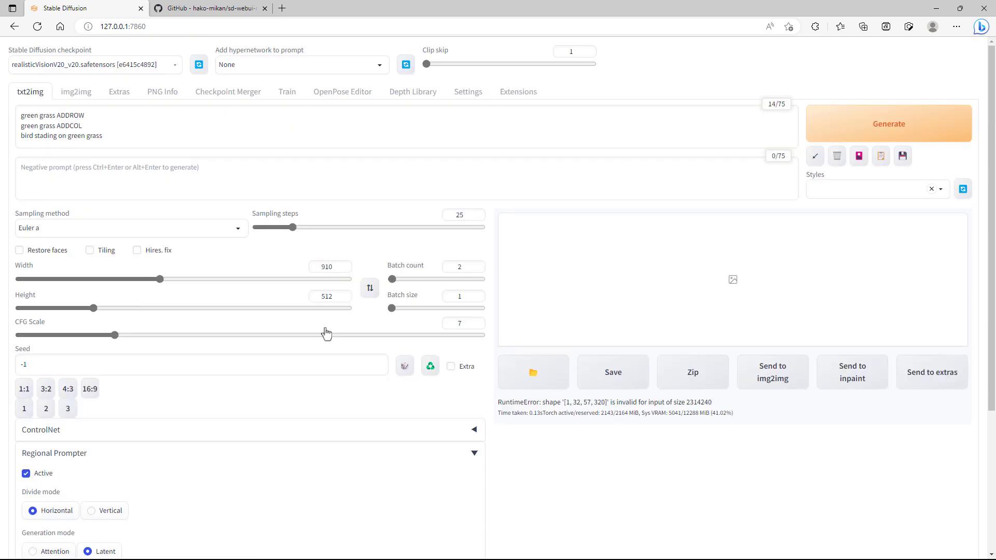
click(855, 138)
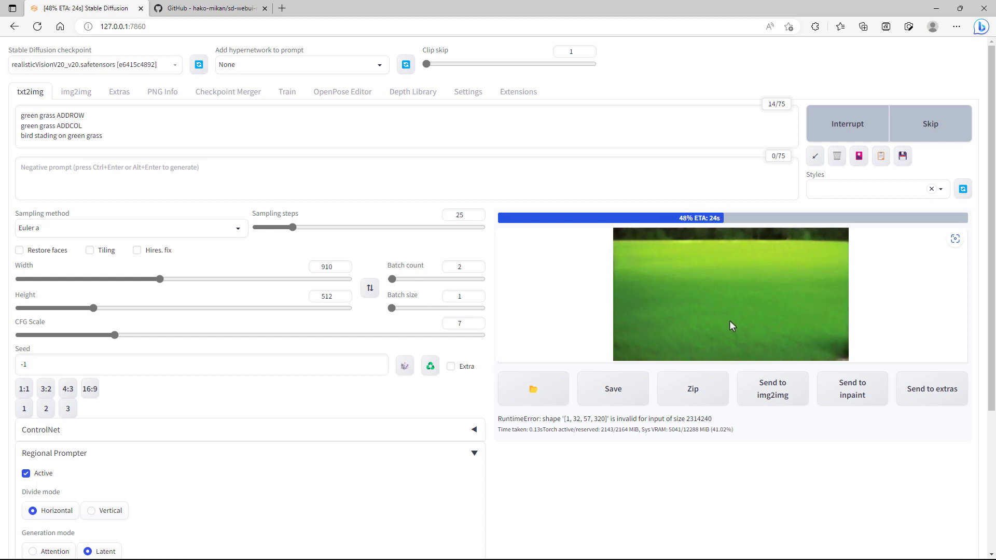
scroll(730, 321, down, 1)
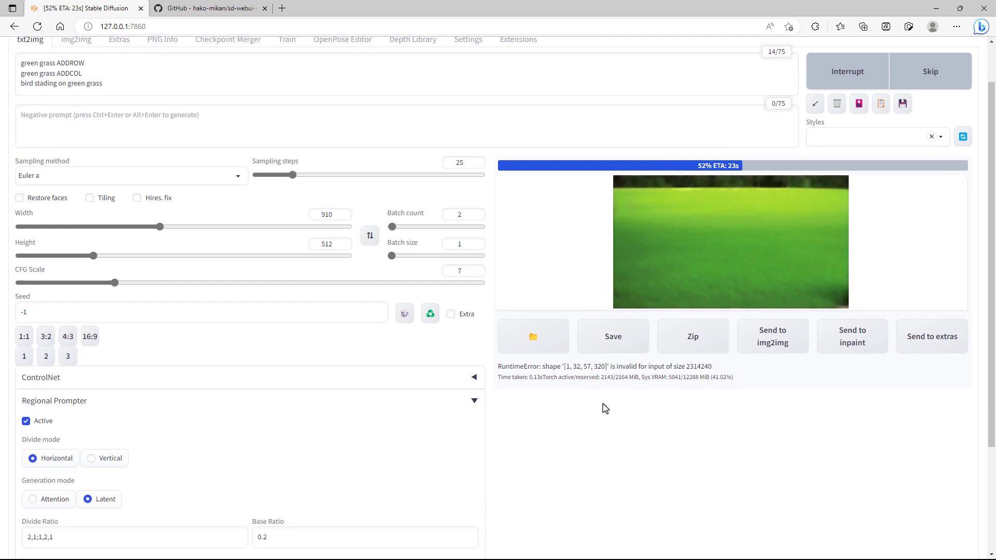
scroll(604, 407, down, 1)
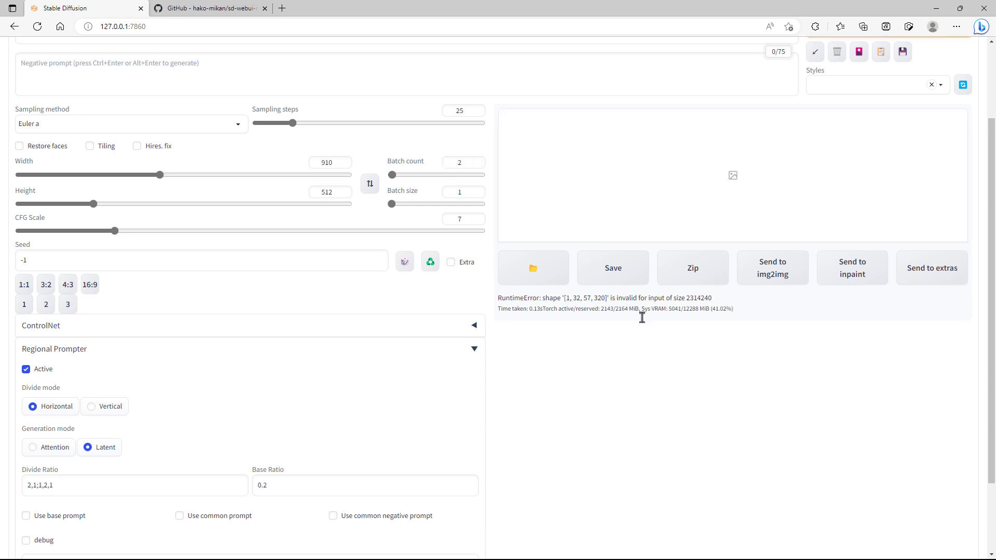
Step: Switch to FastStone Image Viewer, view both newly generated images, and minimize the viewer
key(alt+Tab)
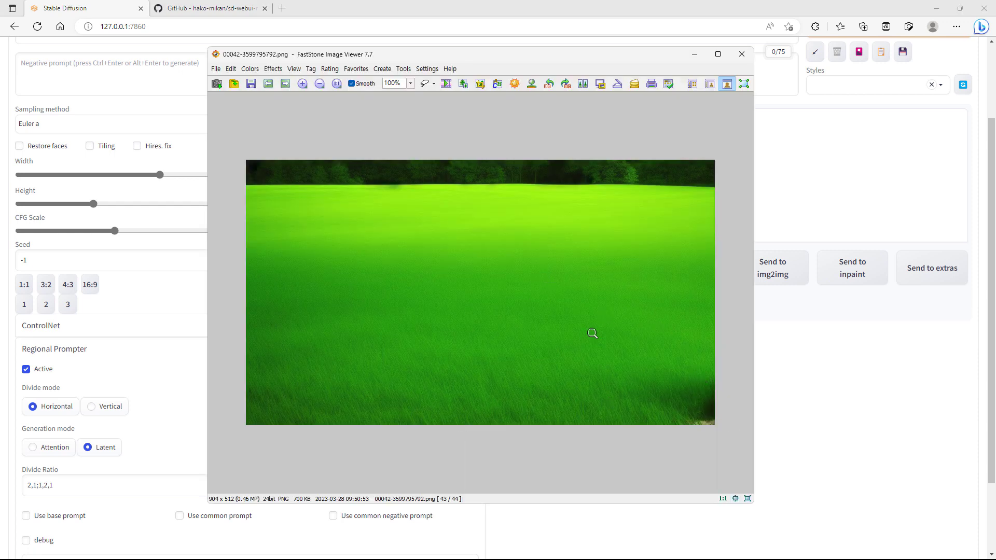
click(285, 85)
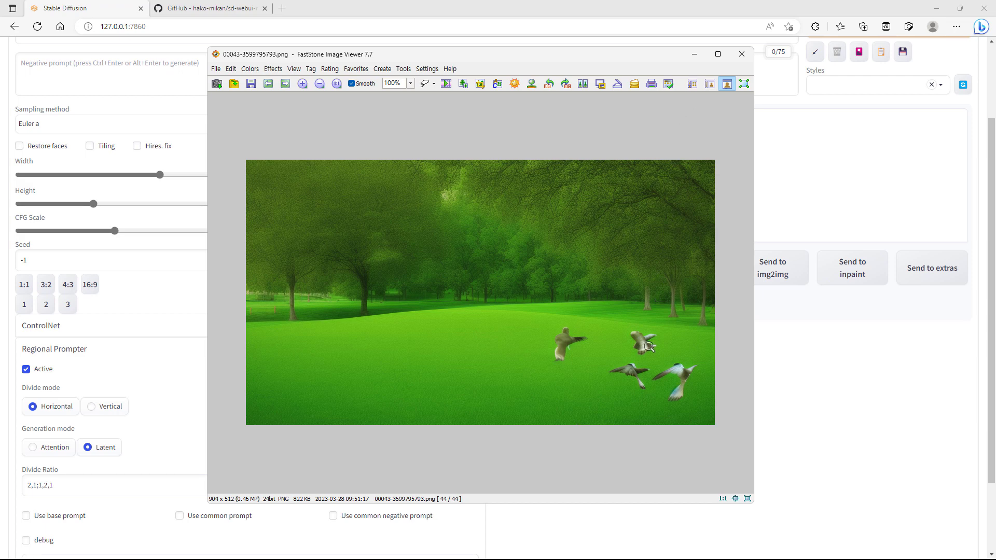
click(695, 55)
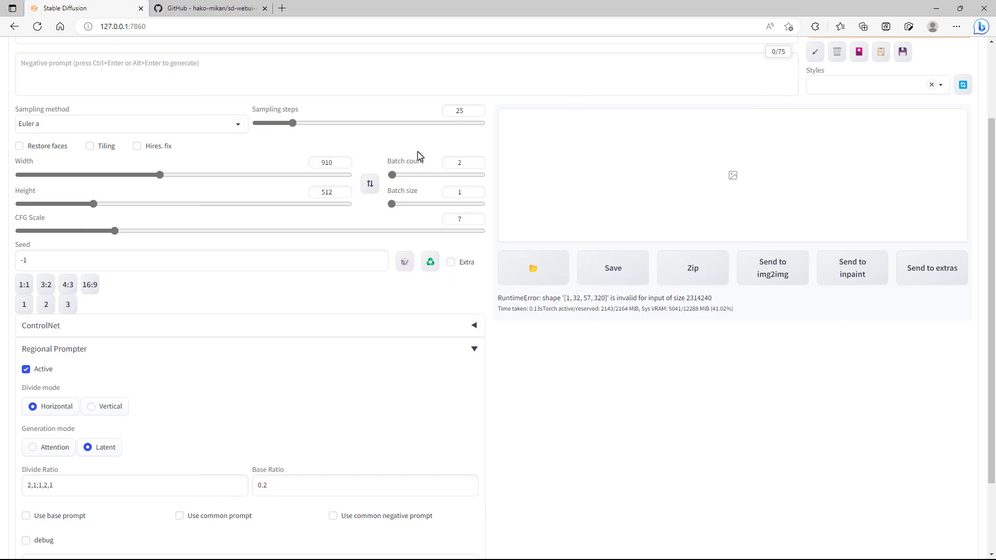
Step: Change the first number of the Regional Prompter's divide ratio so that it reads 1,1;1,2,1
scroll(195, 189, up, 2)
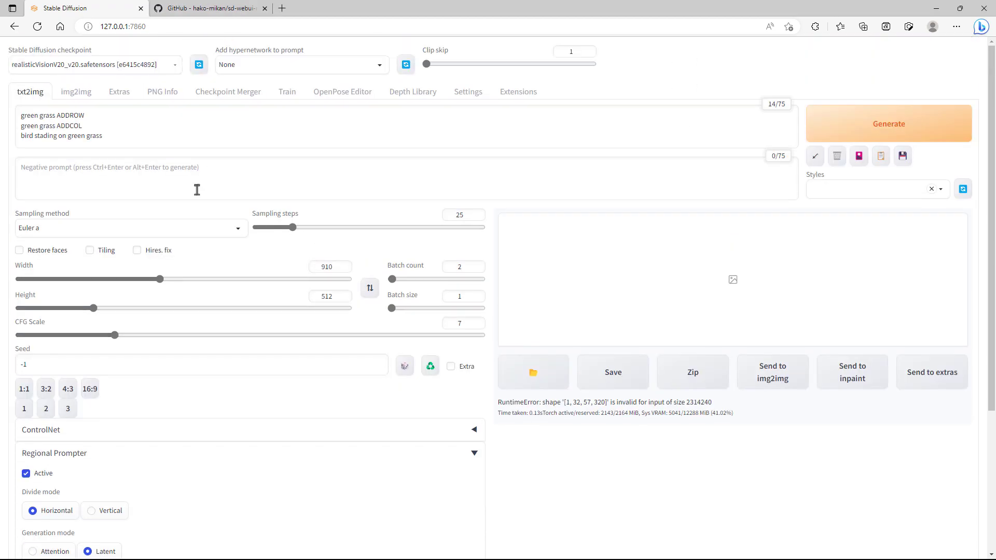
scroll(193, 311, down, 4)
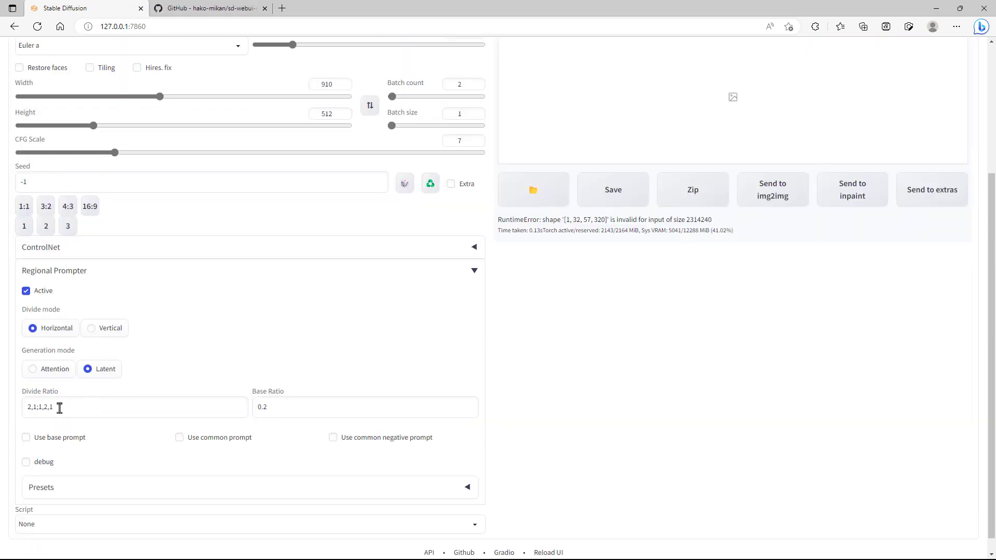
click(26, 407)
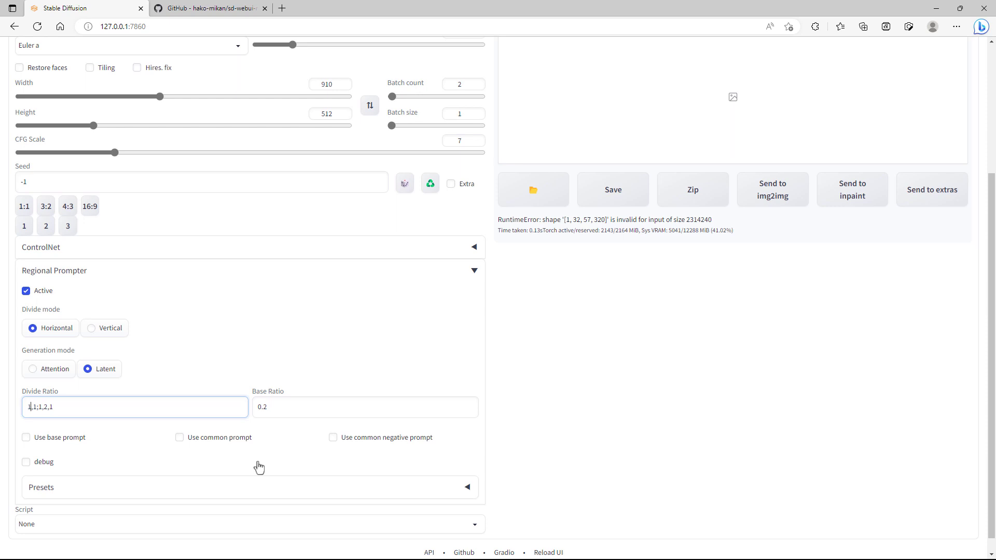
Step: Replace "green grass" with "blue sky" in the prompt's ADDROW line and generate the images
scroll(234, 361, up, 4)
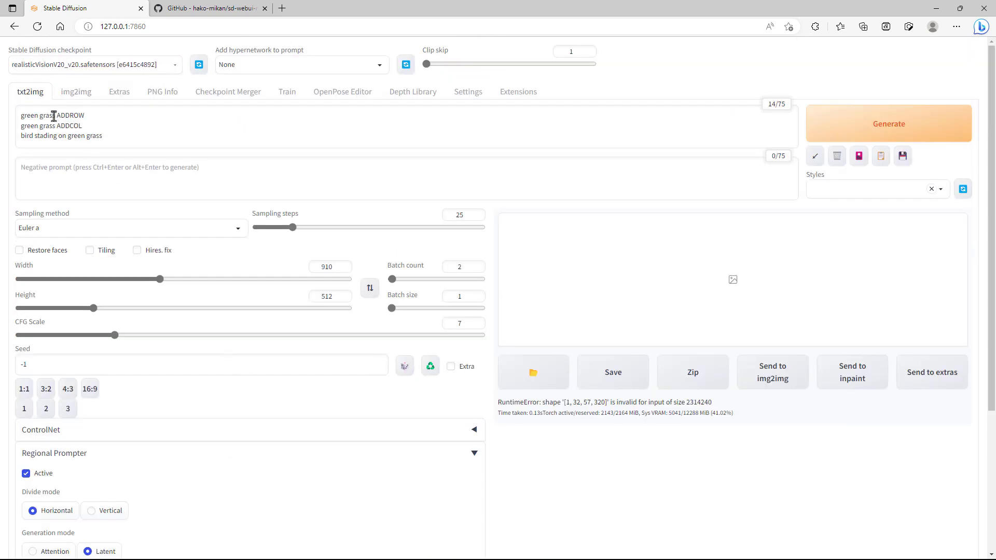
drag(56, 115, 21, 116)
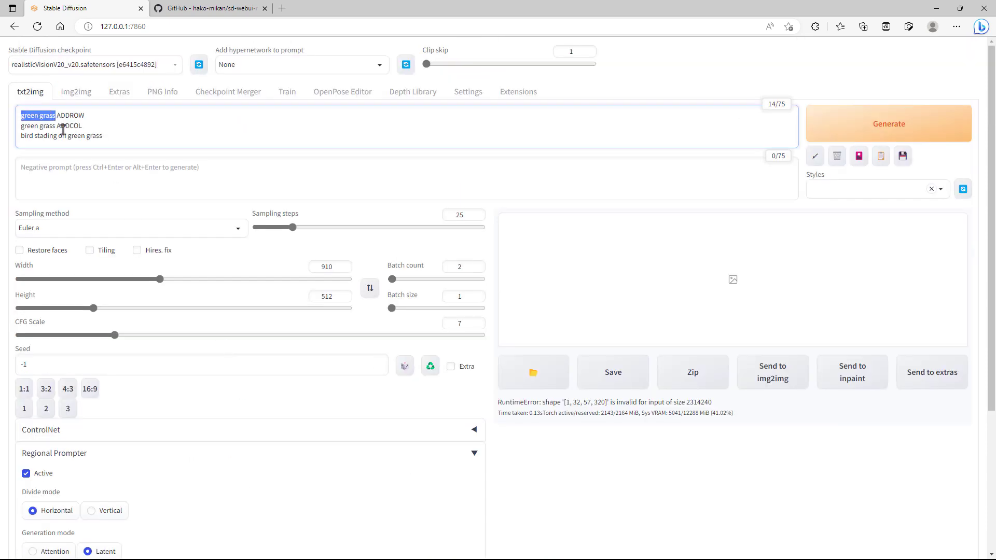
text(blue sky)
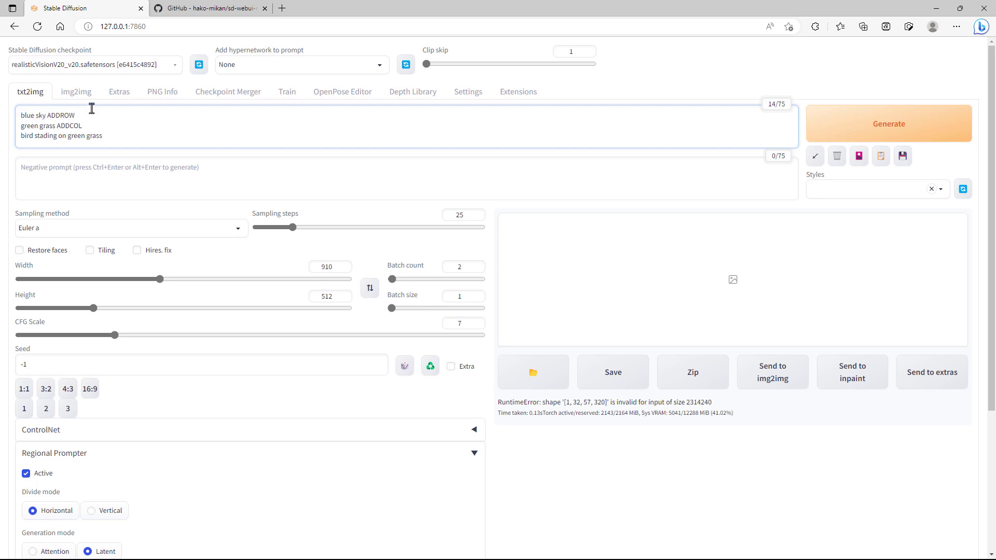
click(911, 132)
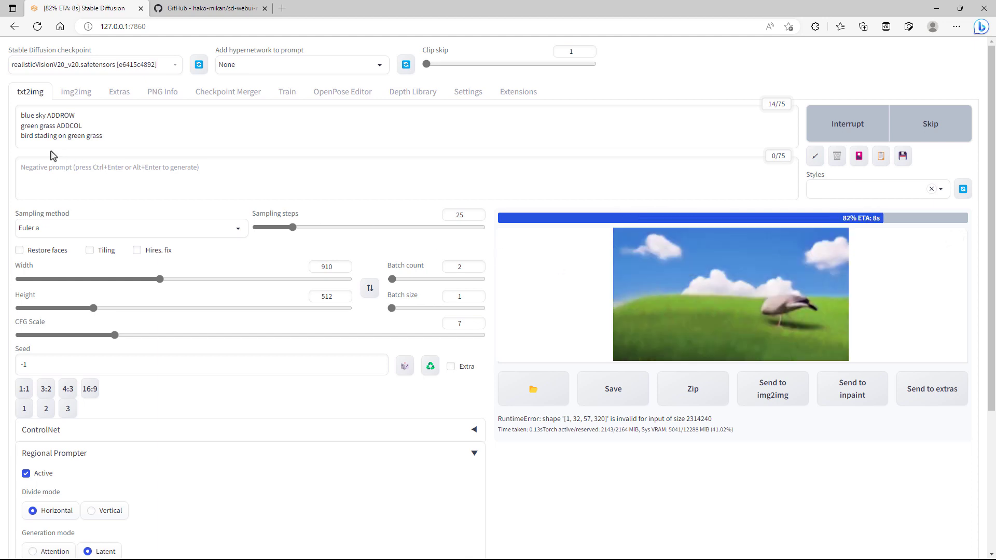
Step: Correct "stading" to "standing" in the prompt's bird line and view both generated sky images
click(41, 137)
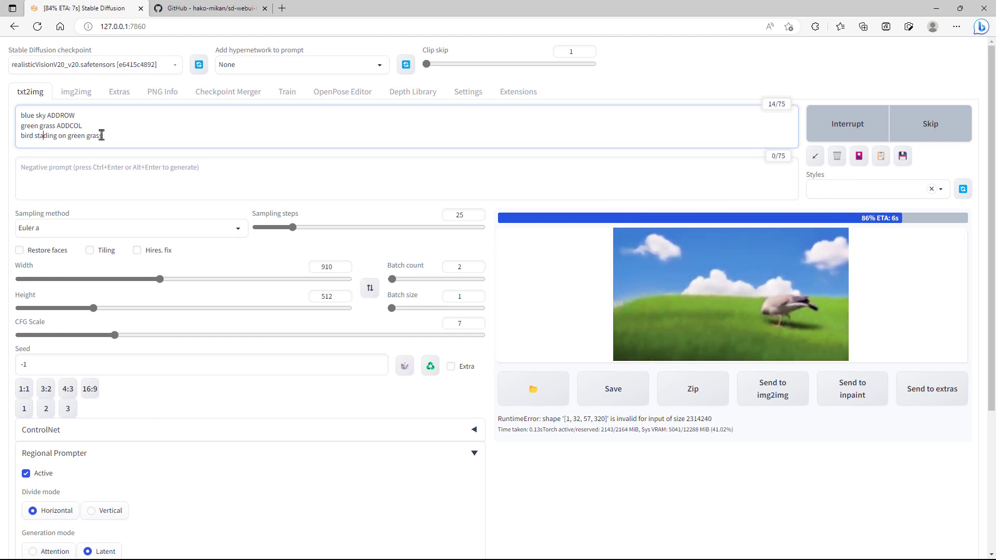
text(n)
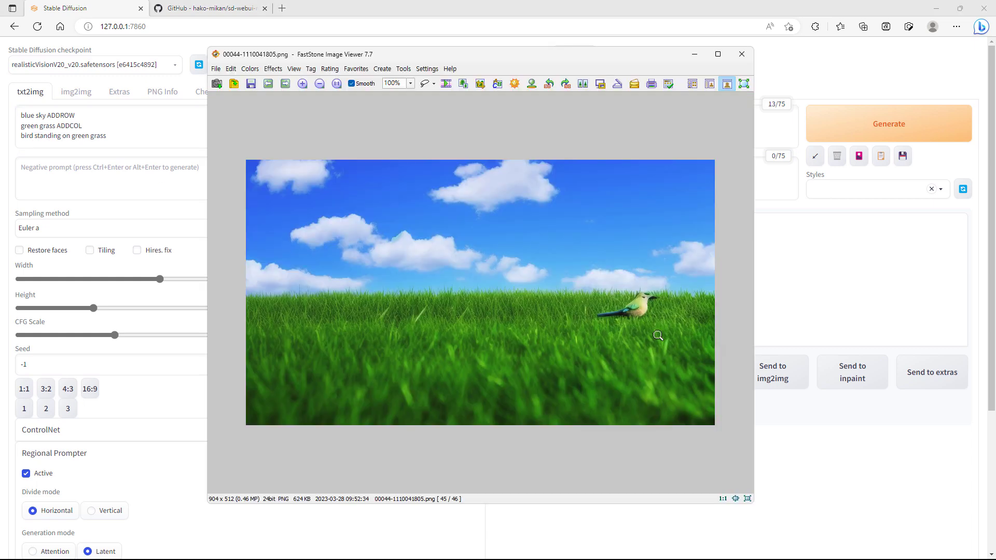
scroll(292, 99, down, 1)
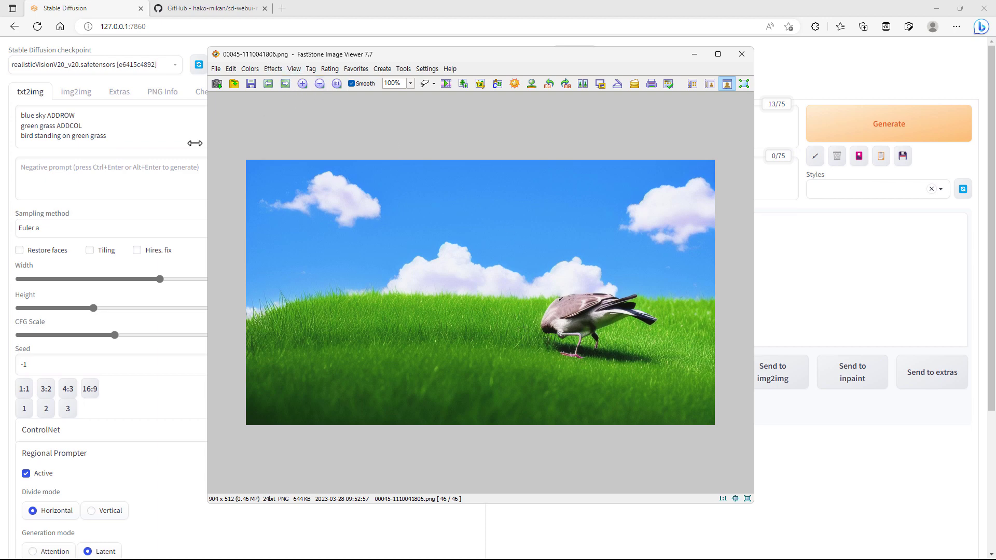
Step: Replace "bird" with "Korean man" in the prompt's last line and generate the images
click(33, 138)
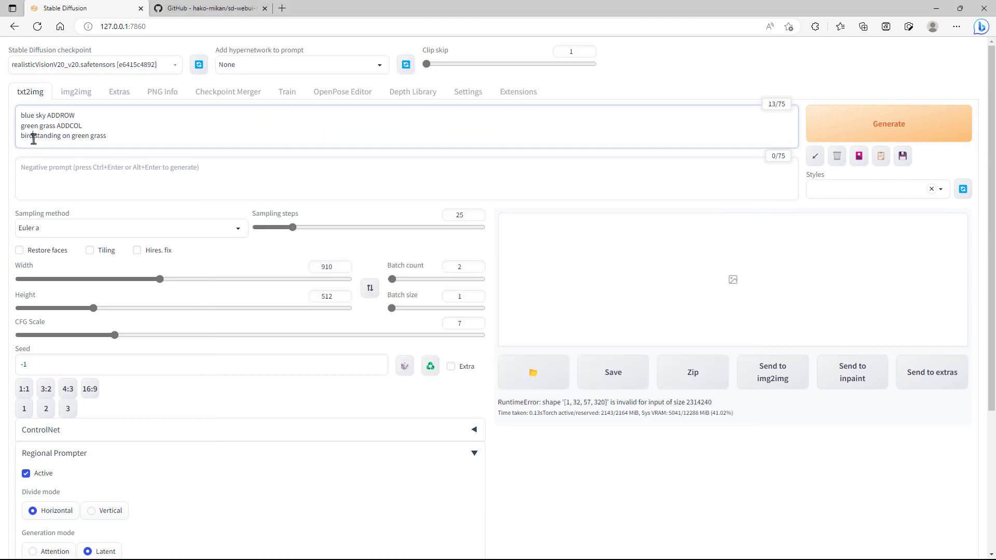
double_click(28, 135)
text(Korean man)
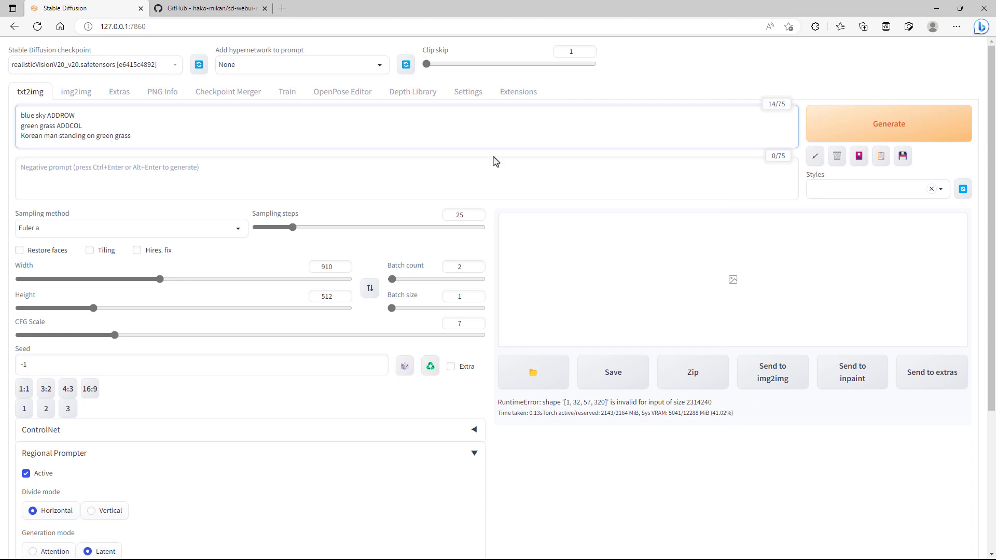
click(867, 133)
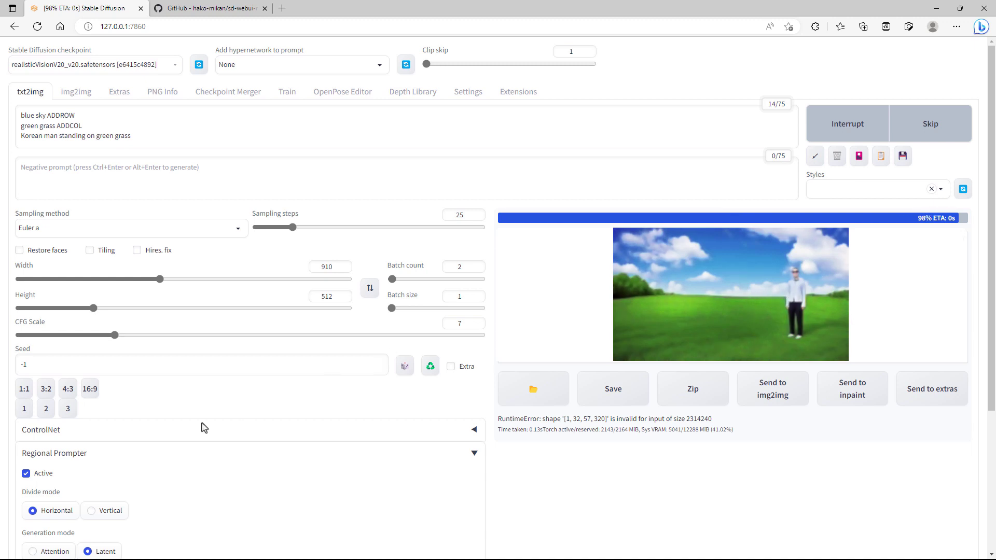
Step: Switch the generation mode to Attention and back to Latent, and generate the Korean man images again
click(33, 551)
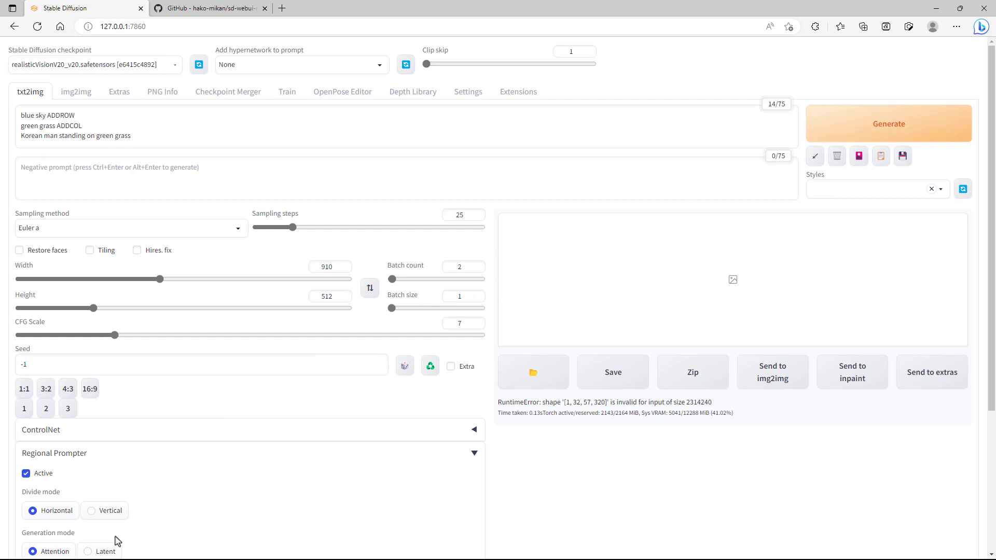
click(97, 552)
key(ctrl+Return)
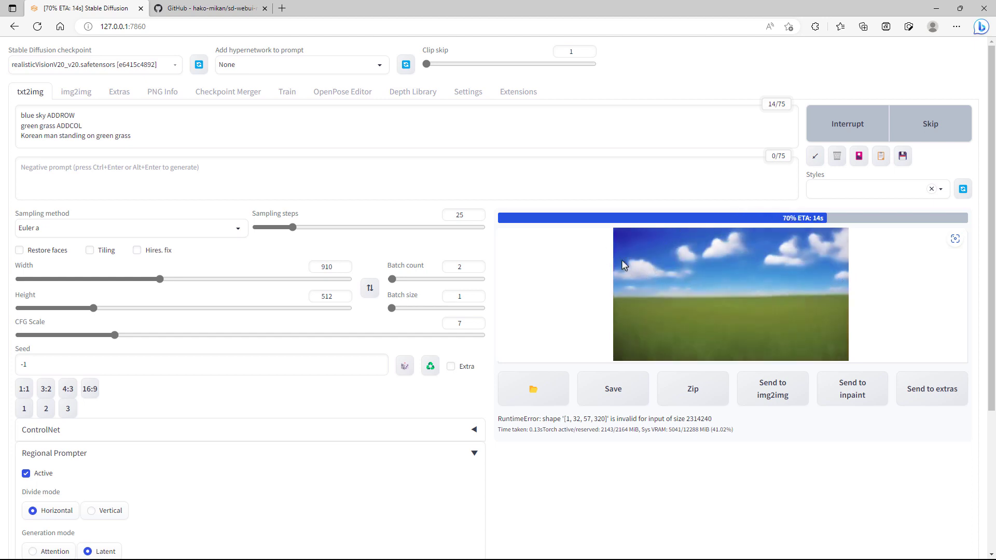
Step: Insert a separate line reading "airplane ADDCOL" before the blue sky line of the prompt
click(19, 115)
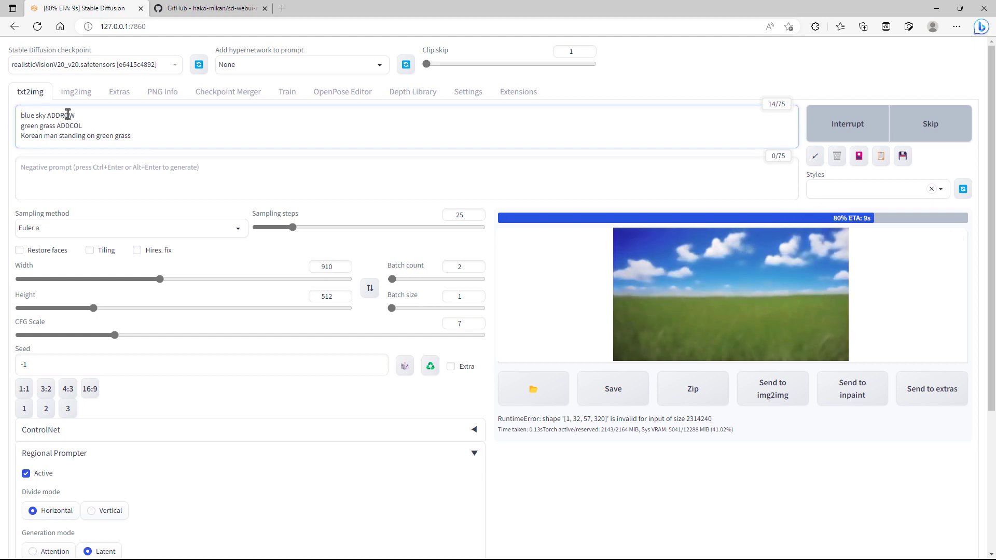
text(airplane)
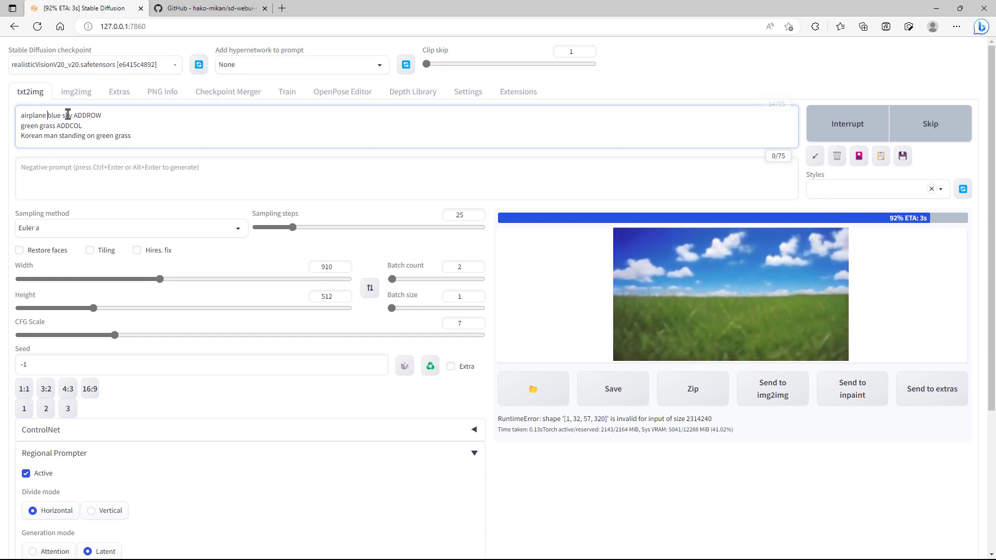
text( ADDCOL)
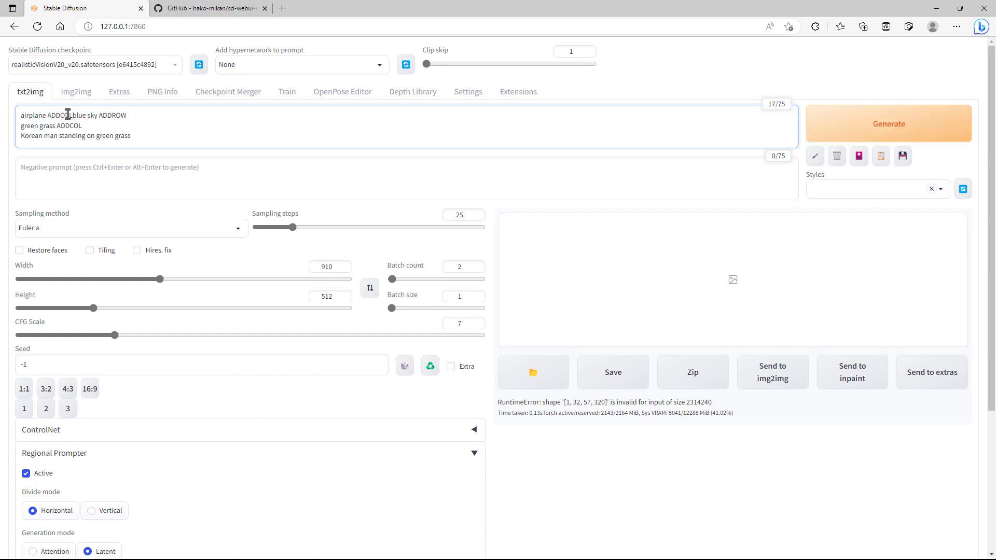
key(Return)
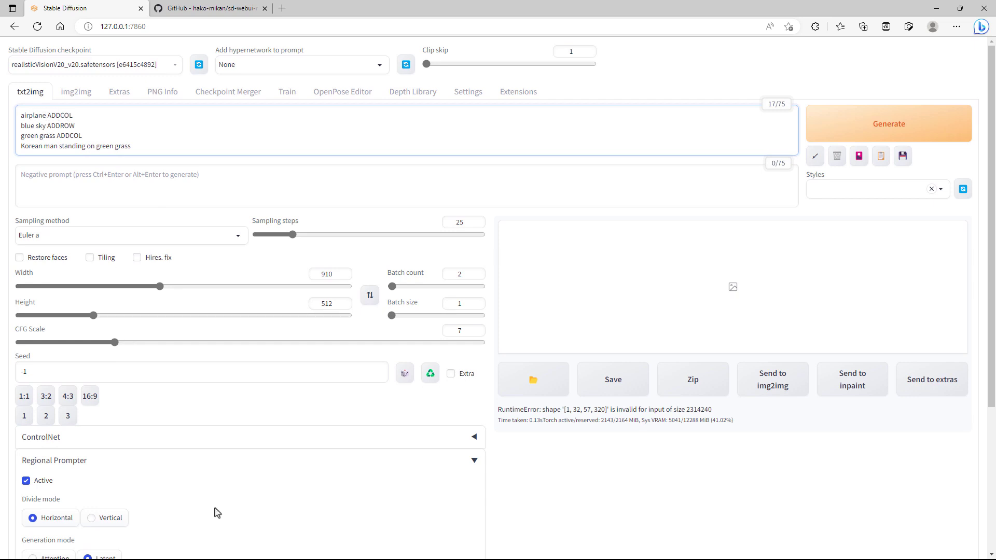
Step: Insert ",4" before the semicolon of the divide ratio to give the sky row a second column of weight 4
scroll(171, 461, down, 1)
scroll(171, 461, down, 2)
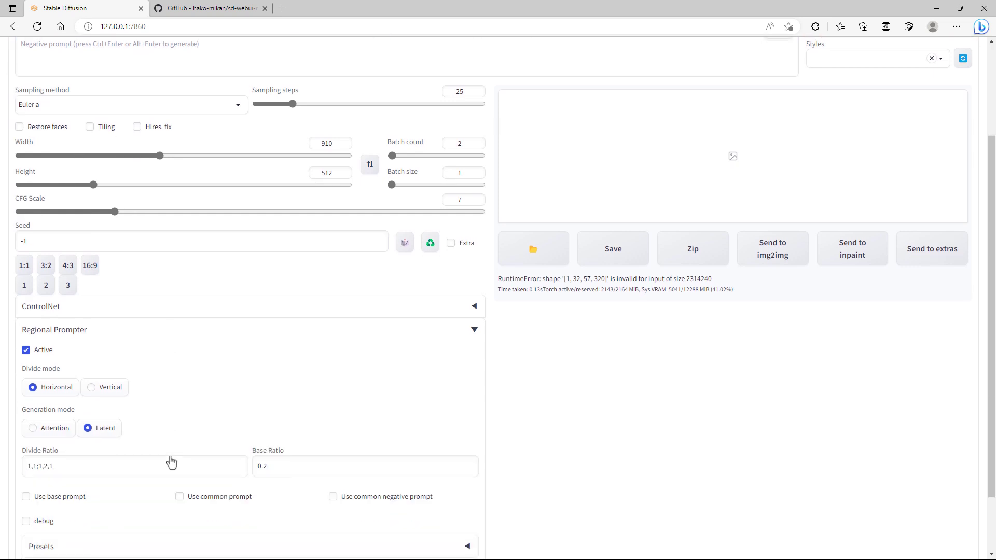
click(32, 465)
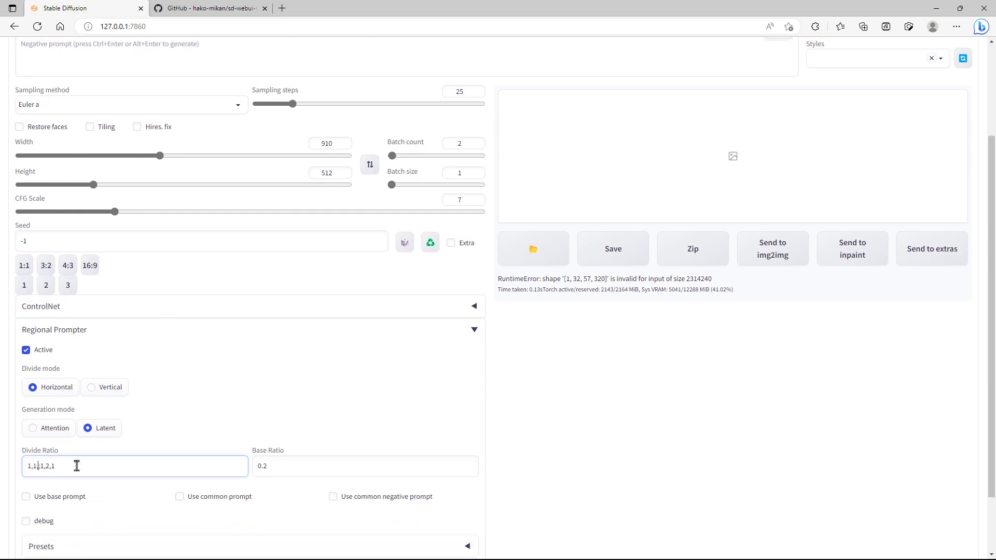
text(,4)
Step: Generate the images with the airplane column and view both results in the image viewer
scroll(61, 468, up, 2)
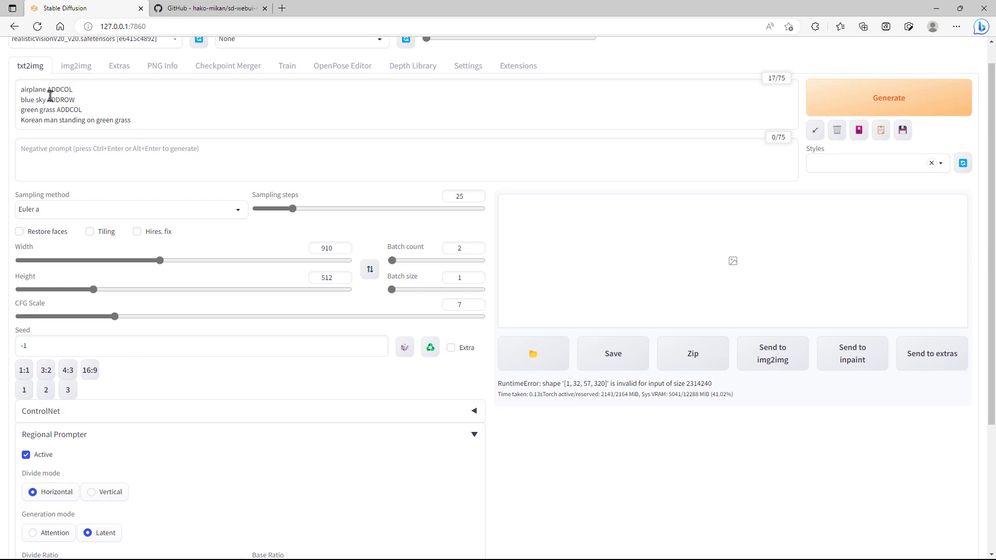
scroll(107, 117, up, 1)
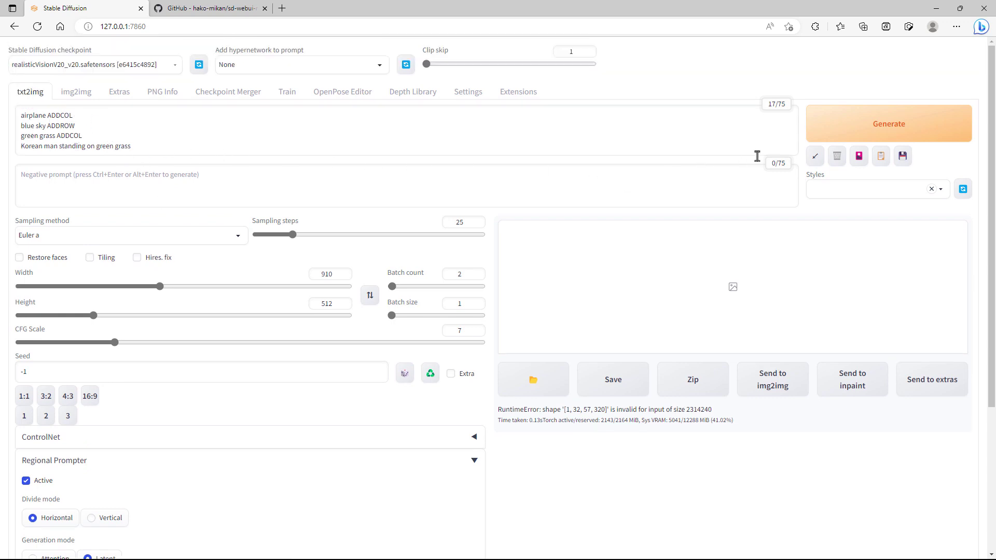
click(890, 139)
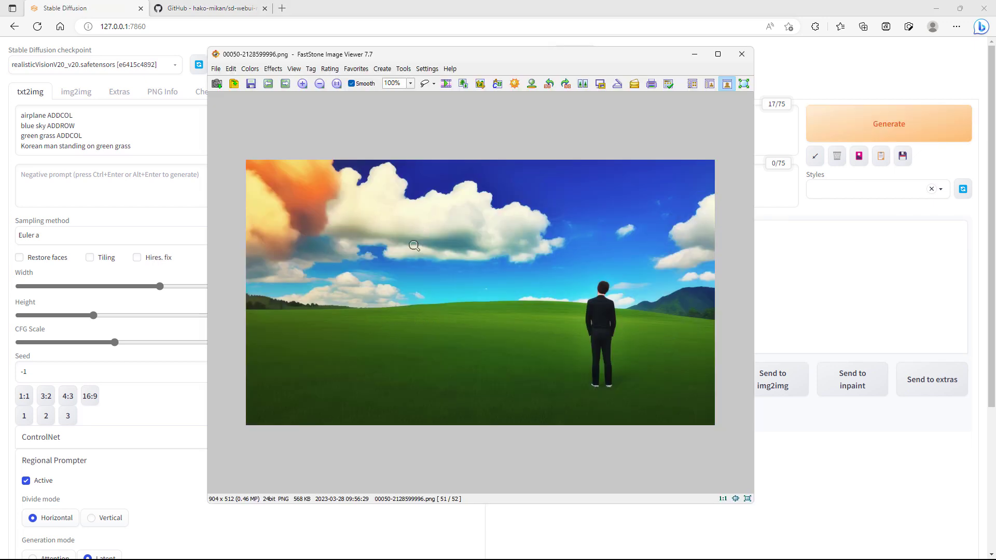
click(285, 84)
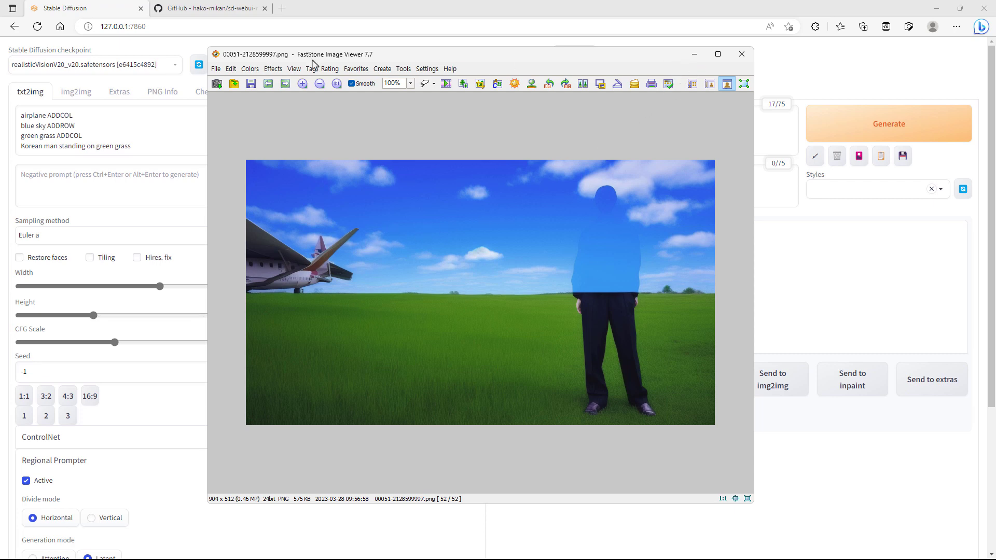
Step: Extend the airplane line to "airplane flying in the blue sky ADDCOL" and generate the images
click(50, 118)
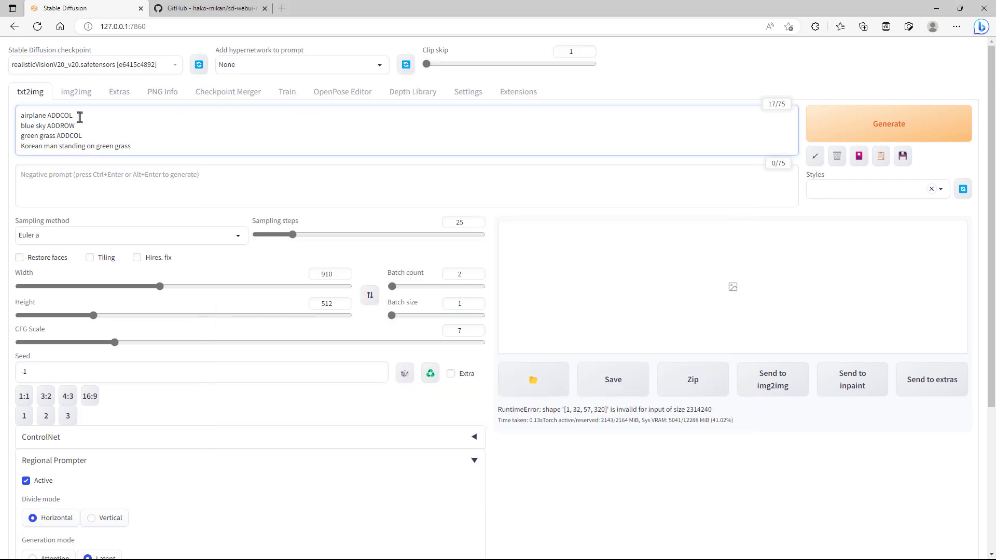
text(flying in the blue sky)
click(873, 136)
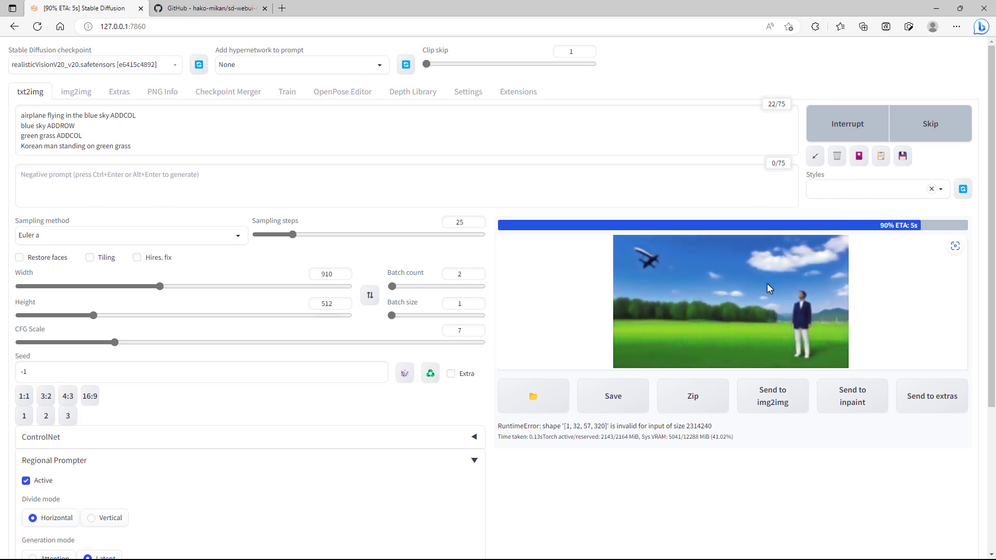
Step: Set the image size to the 1:1 aspect ratio, with a width of 512
click(25, 399)
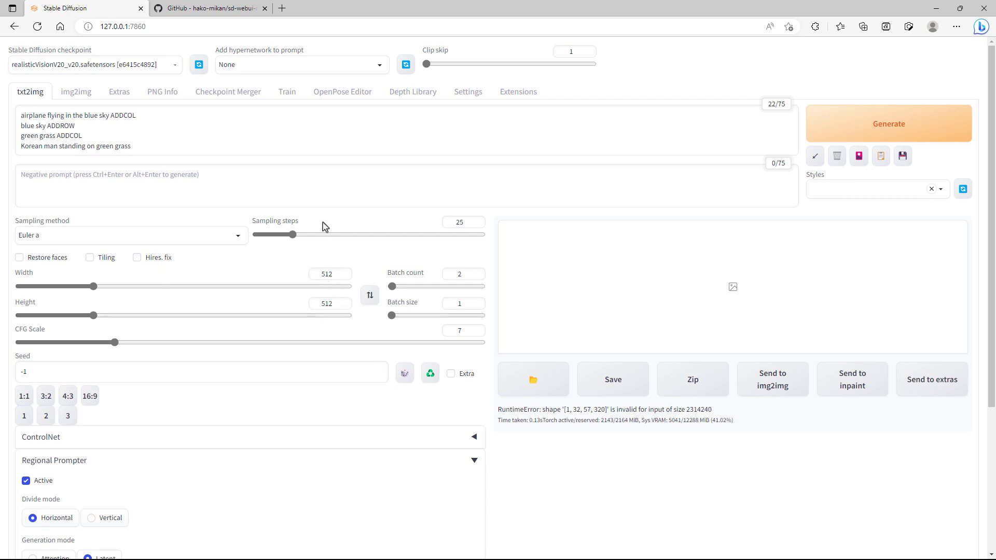
Step: Generate the images at the square 512 x 512 size and view the latest result in the image viewer
click(900, 133)
key(alt+Tab)
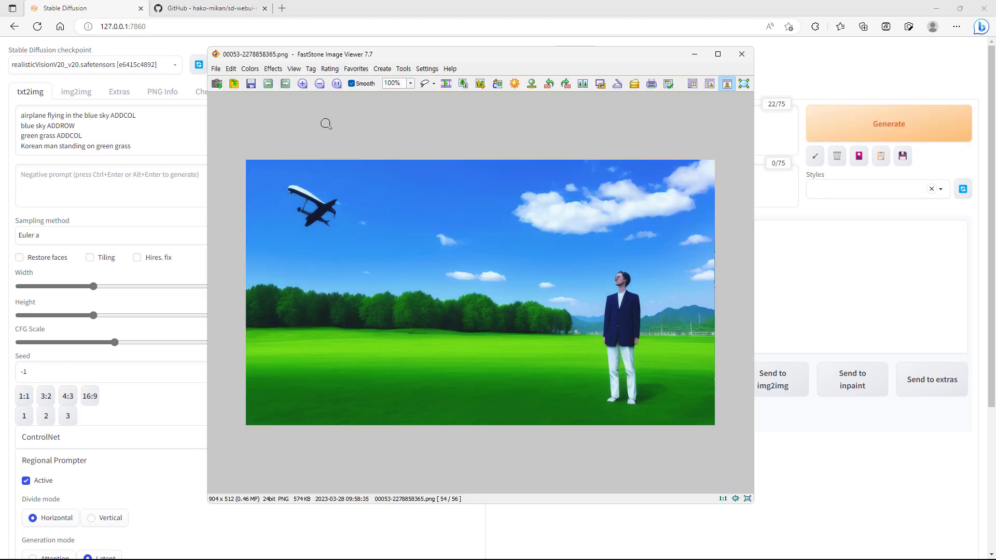
click(285, 84)
click(285, 84)
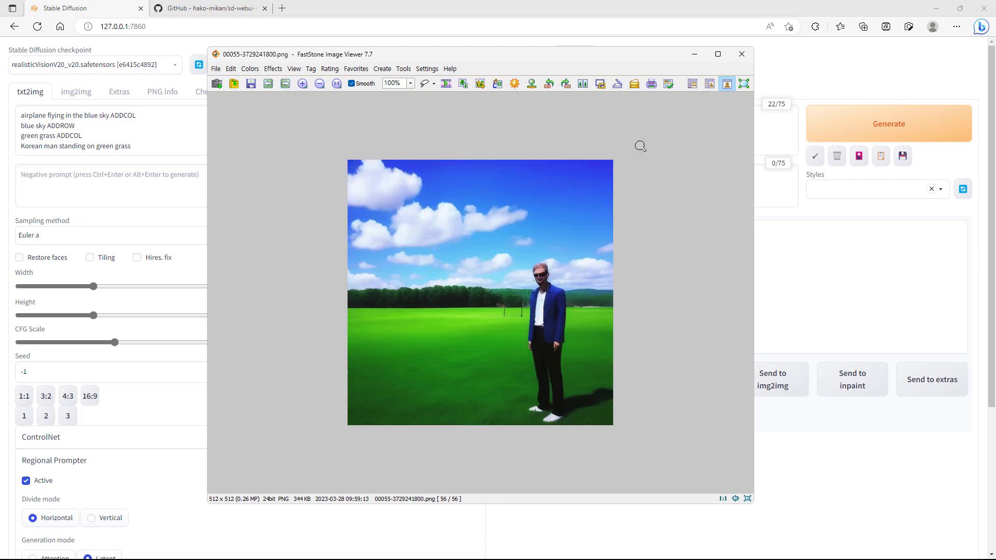
click(695, 54)
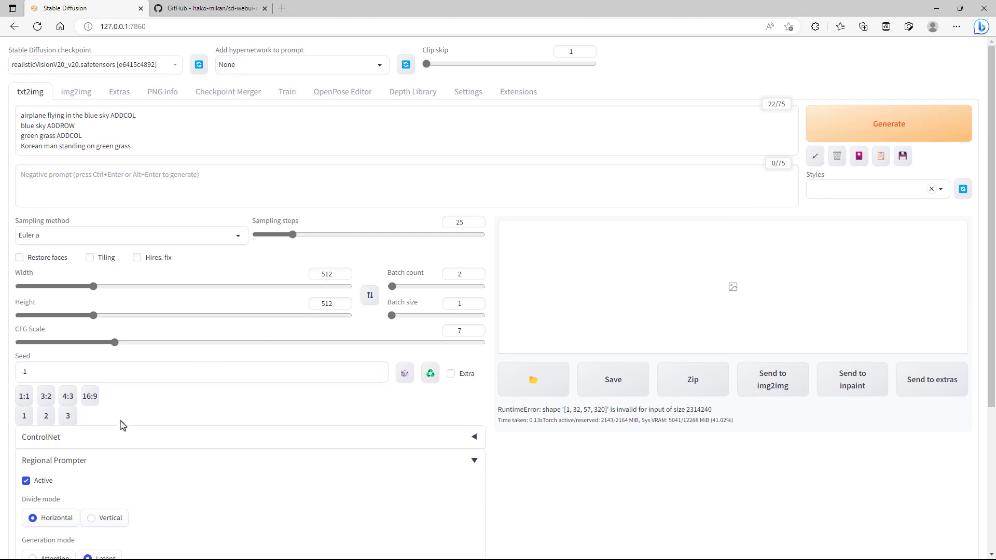
Step: Set the image size to 16:9 and enter the negative prompt running from "(deformed iris, deformed pupils, semi-realistic, cgi, 3d" to "mutated, ugly, disgusting, amputation"
click(92, 399)
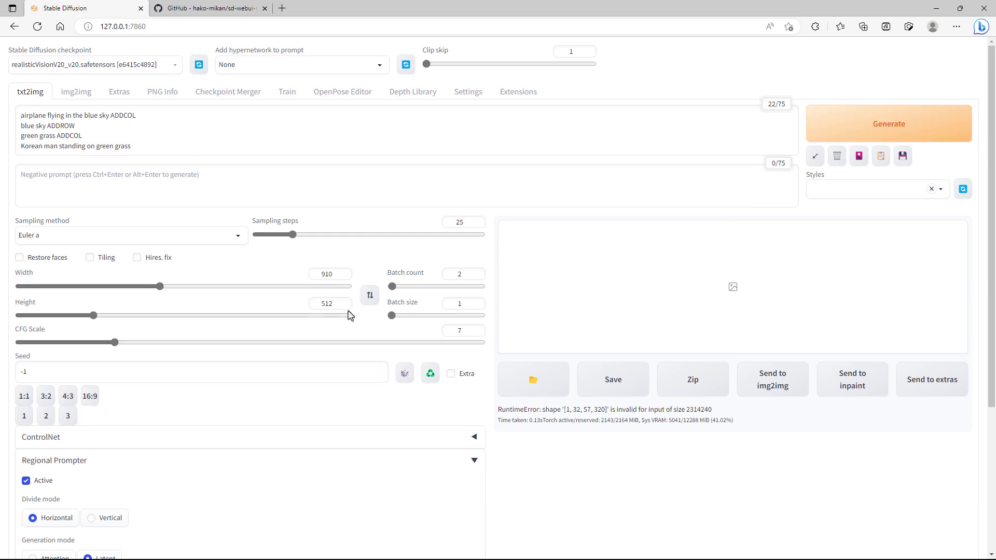
click(141, 147)
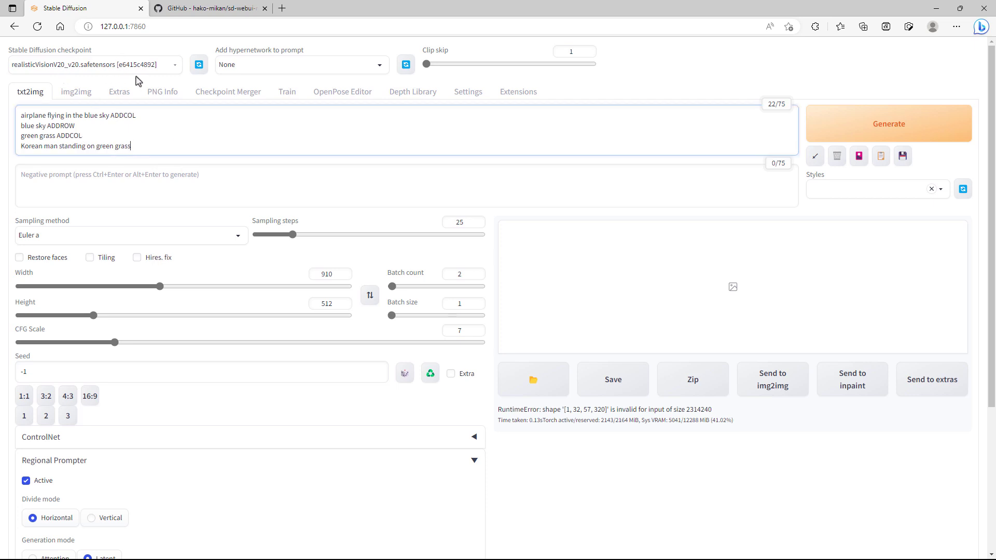
click(211, 186)
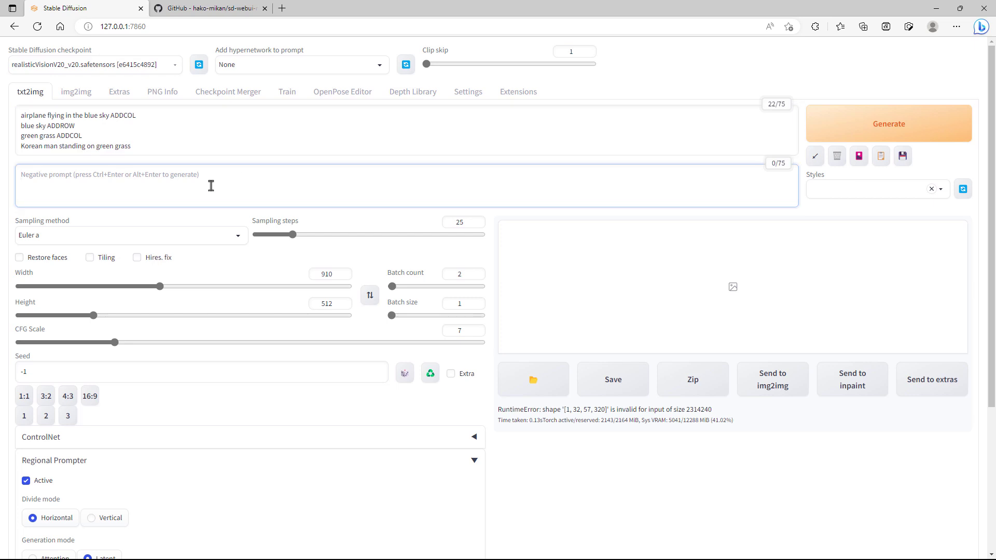
text((deformed iris, deformed pupils, semi-realistic, cgi, 3d, render, sketch, cartoon, drawing, anime, mutated hands and fingers:1.4), (deformed, distorted, disfigured:1.3), poorly drawn, bad anatomy, wrong anatomy, extra limb, missing limb, floating limbs, disconnected limbs, mutation, mutated, ugly, disgusting, amputation)
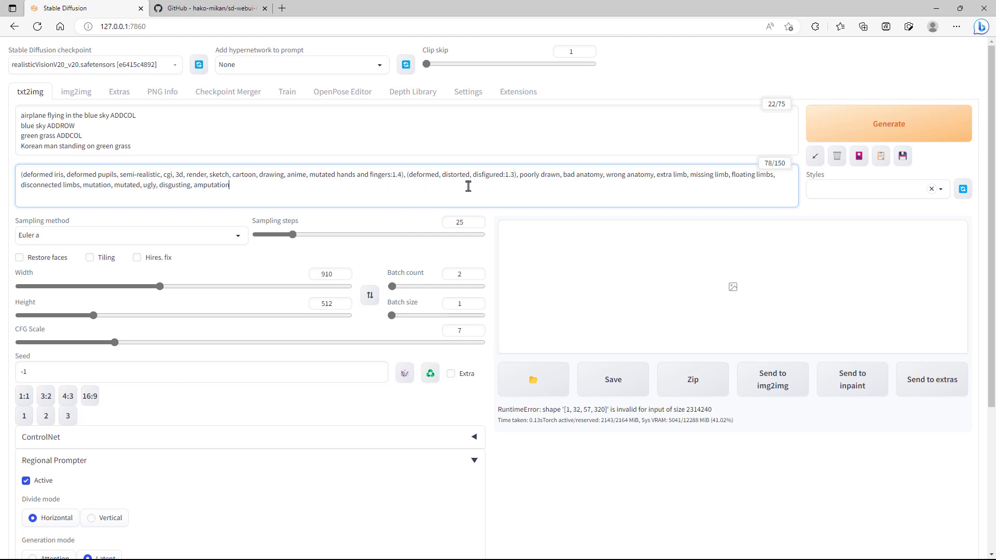
Step: Change the sampling method from the sampler list to DPM++ 2M Karras
click(237, 238)
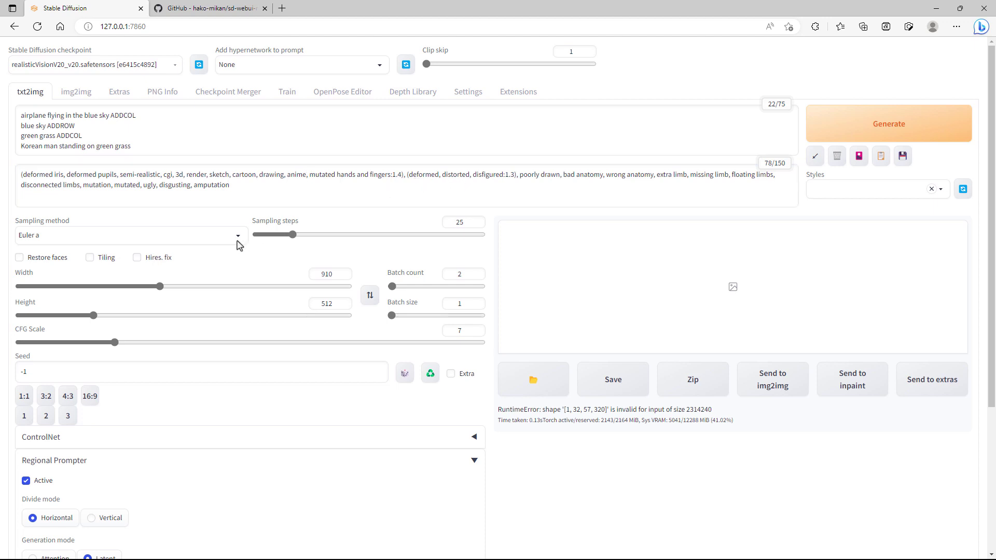
click(181, 414)
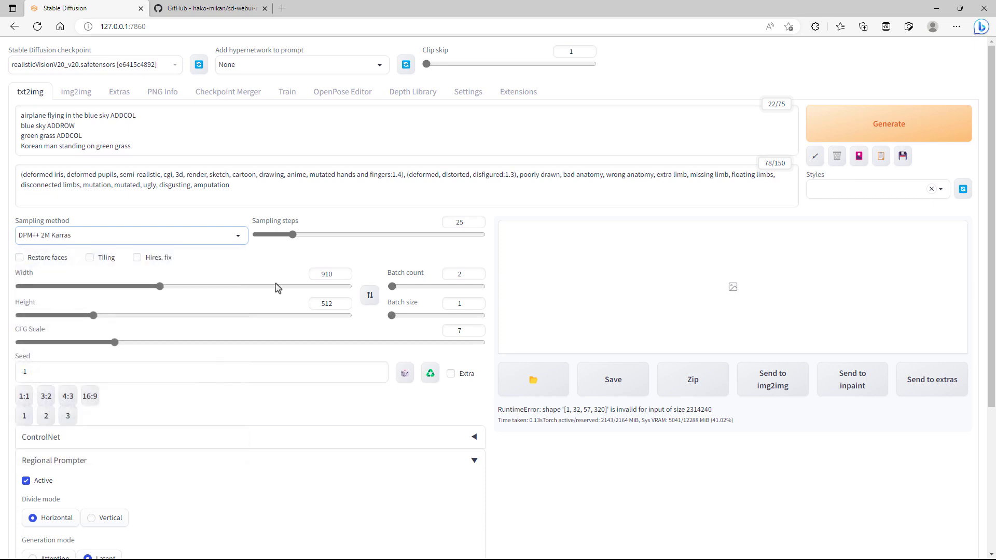
click(405, 175)
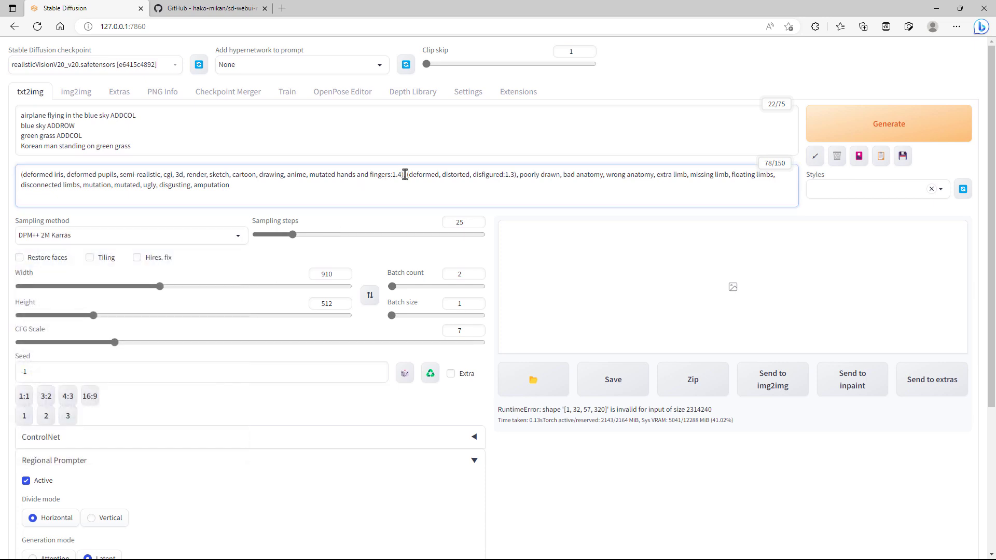
Step: Generate the images with the negative prompt and new sampler, and view both results in the image viewer
click(864, 138)
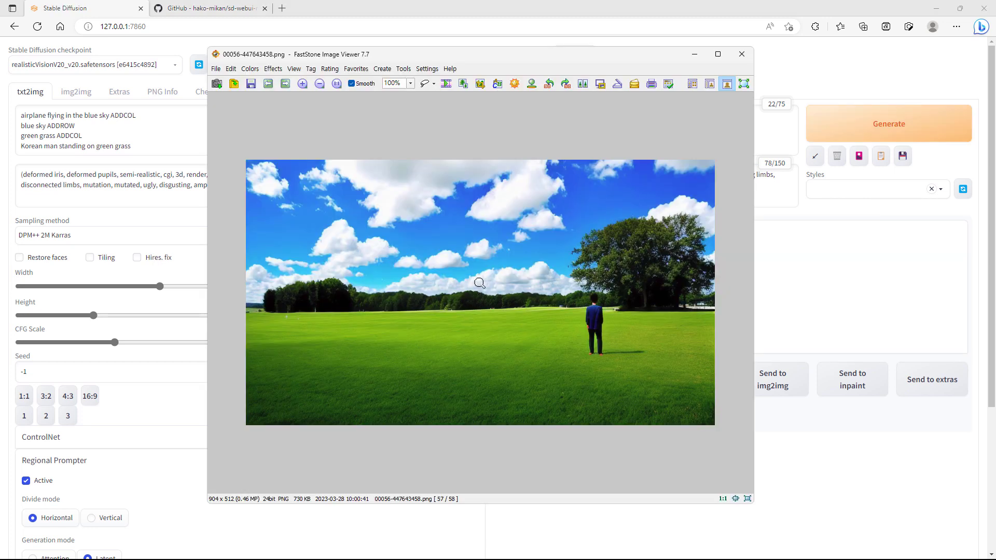
click(284, 84)
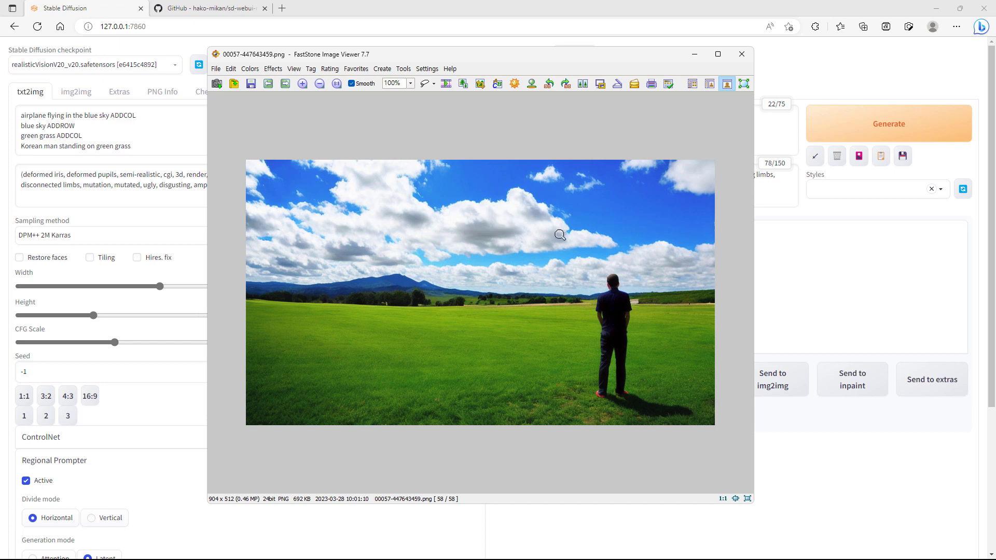
click(693, 55)
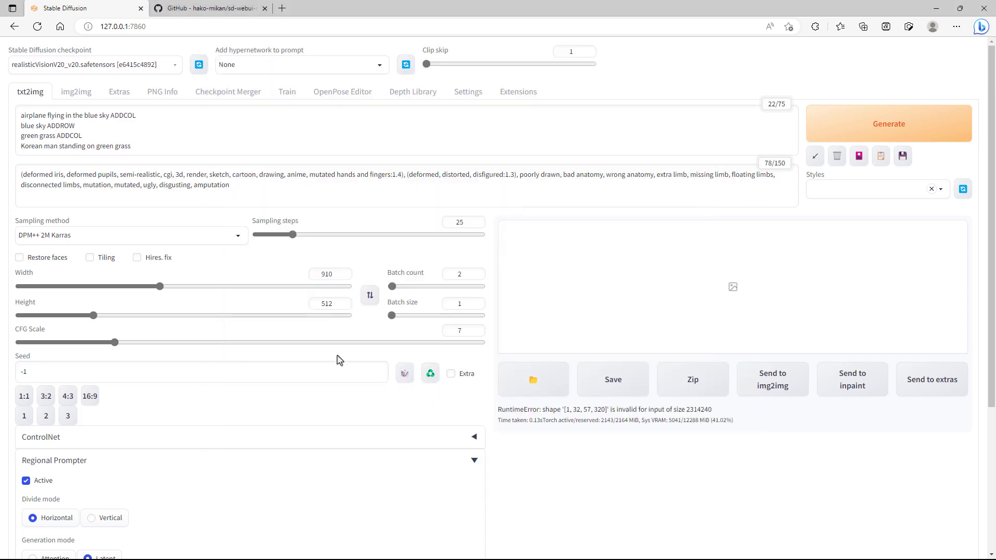
Step: Reduce the weight of the sky row's second column to 3, making the divide ratio "1,1,3;1,2,1"
scroll(339, 360, down, 3)
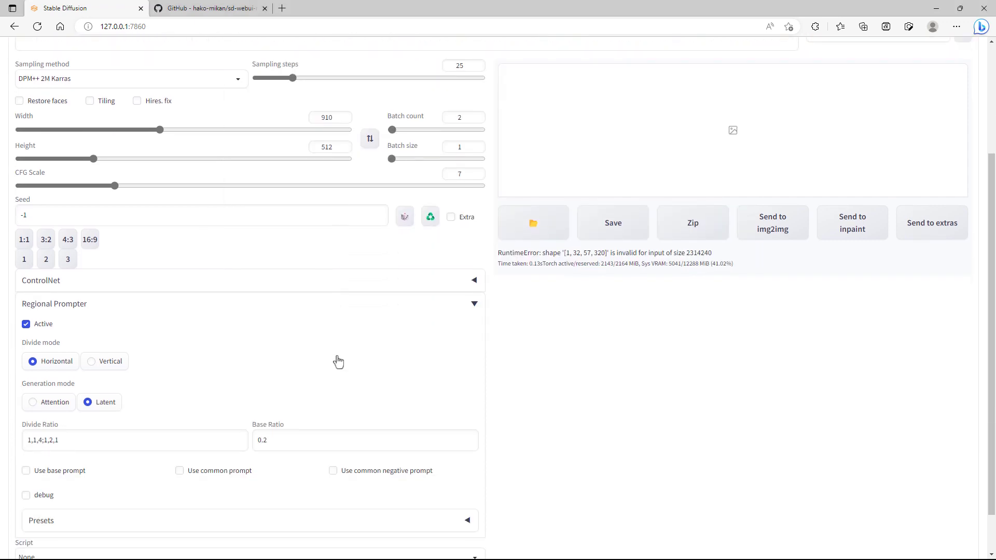
scroll(338, 361, down, 1)
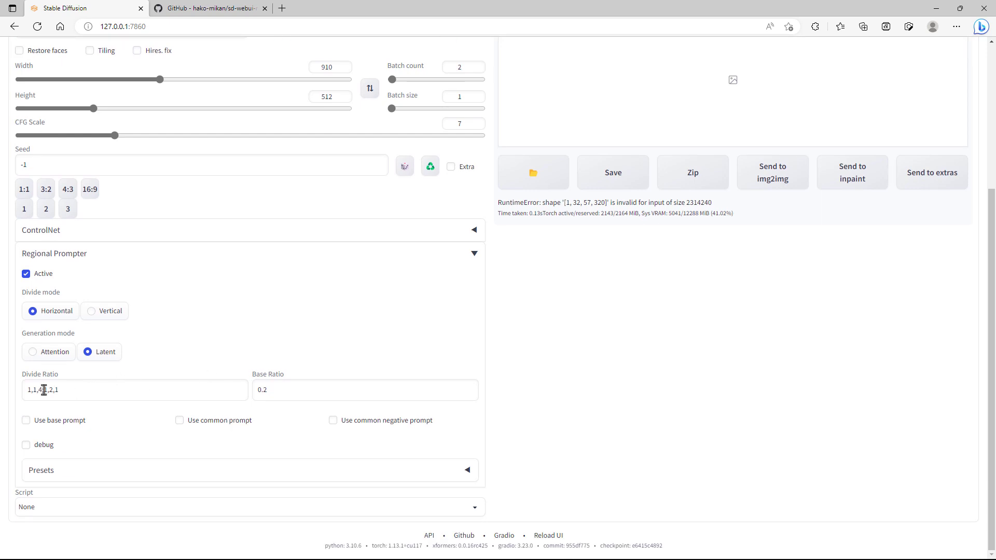
click(91, 391)
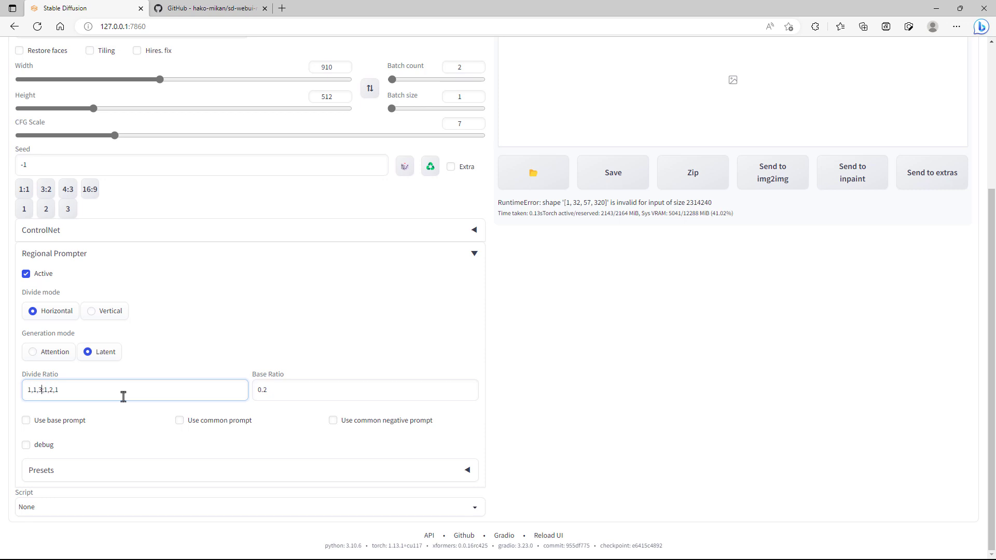
Step: Generate the images with the revised divide ratio and view the result in the image viewer
scroll(318, 303, up, 4)
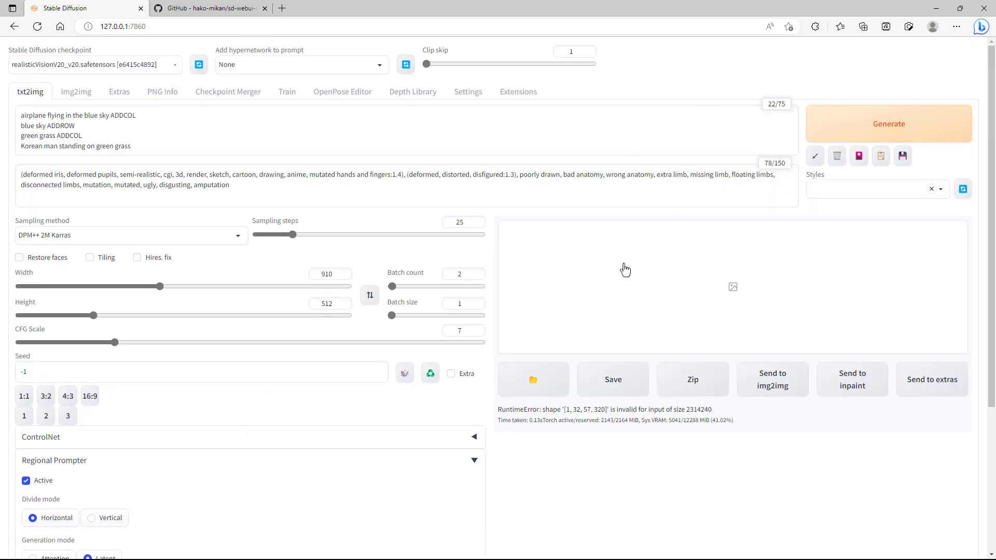
key(ctrl+Return)
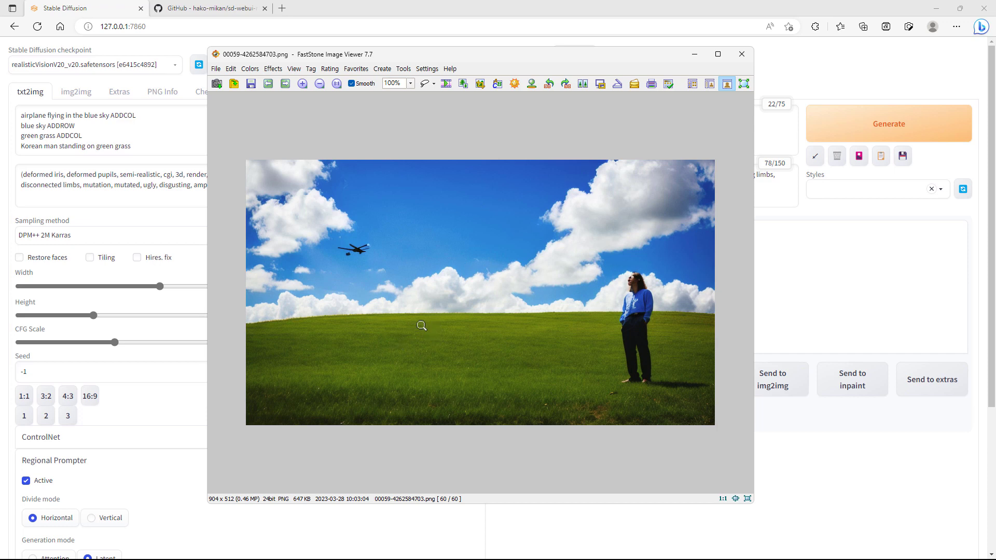
click(701, 57)
Step: Switch to the Regional Prompter GitHub page to examine the README's diagram of row and column ratios
click(210, 8)
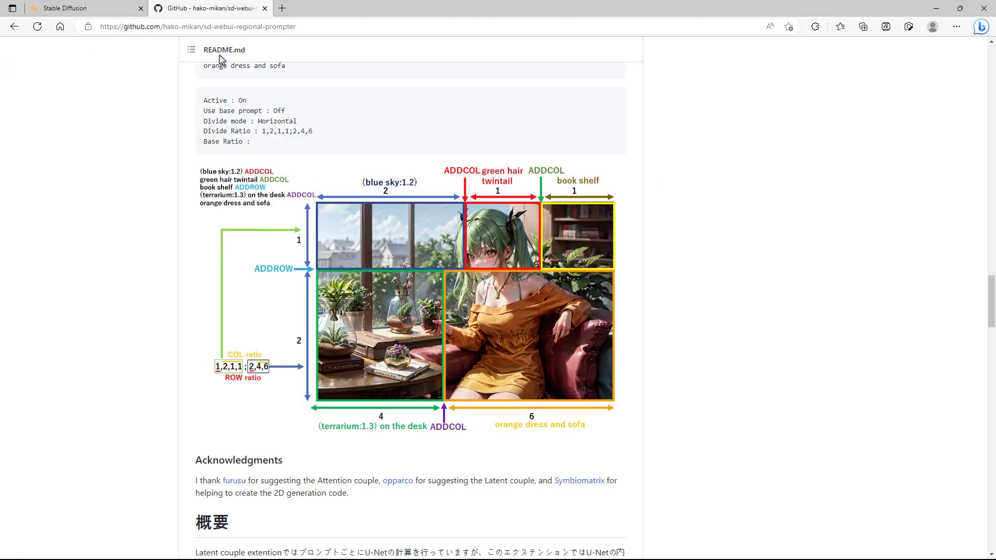